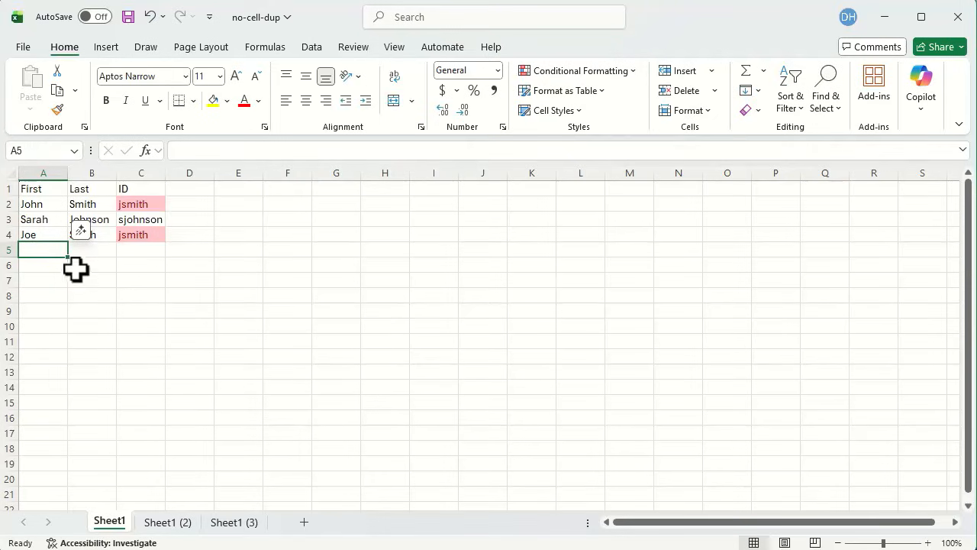
Delete the whole of row 4, the last record in the list on Sheet1.
left_click(4, 234)
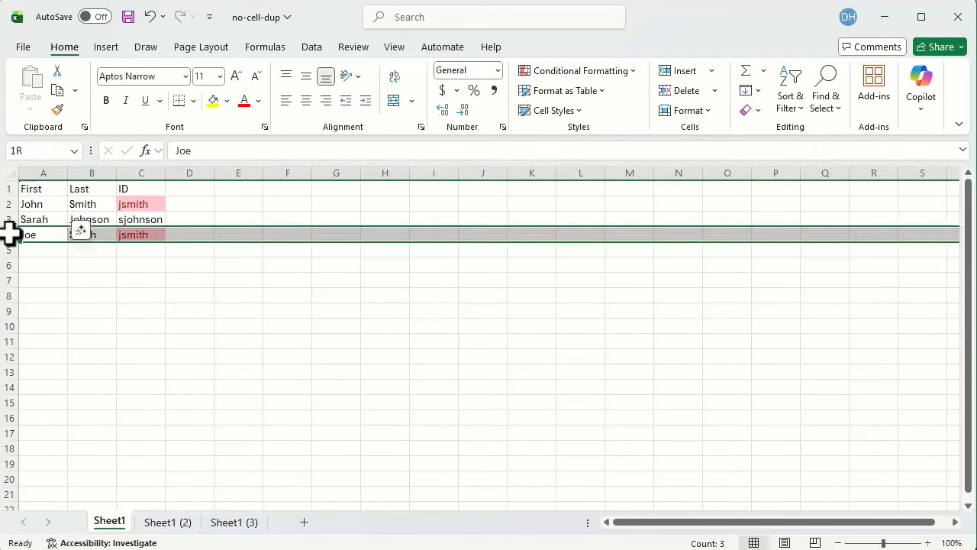
right_click(3, 234)
left_click(83, 406)
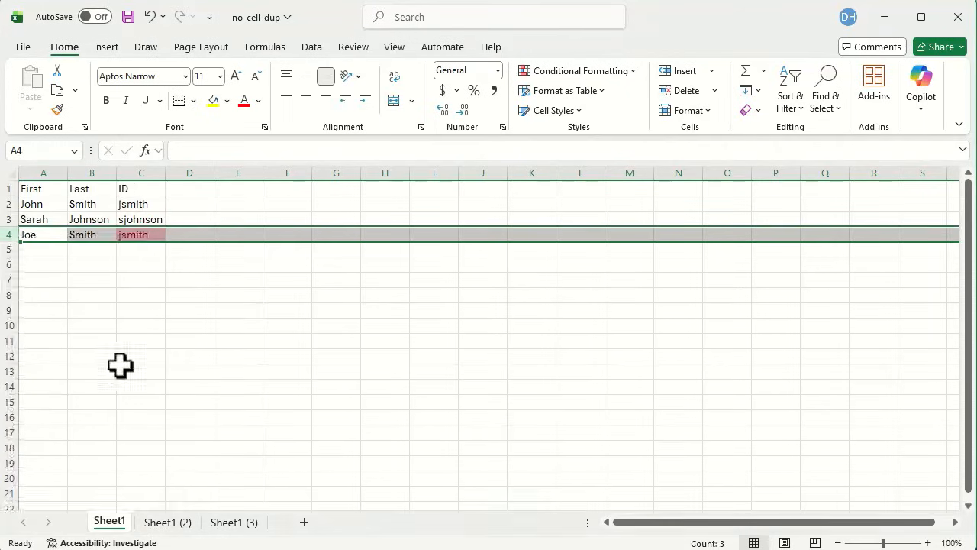
Clear the conditional formatting rules from the entire sheet.
left_click(634, 70)
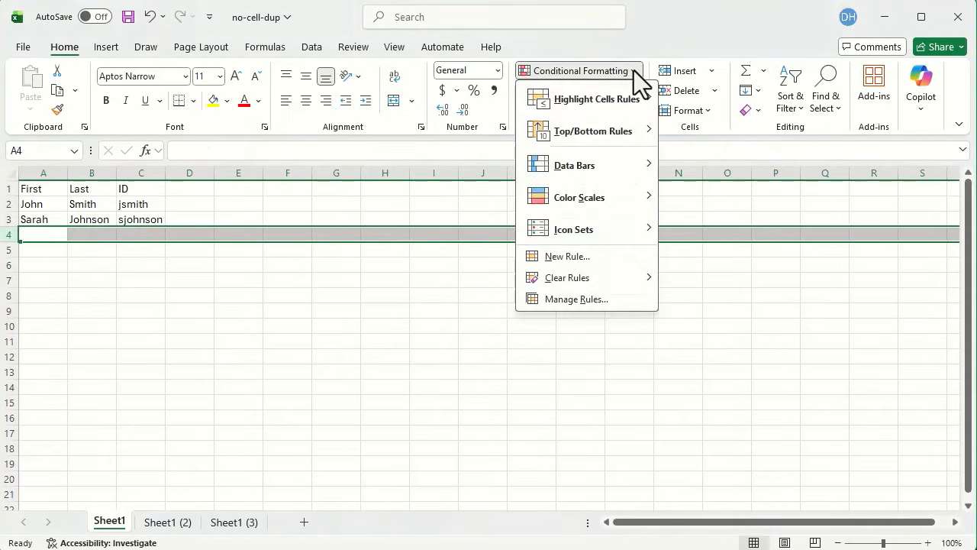
mouse_move(588, 276)
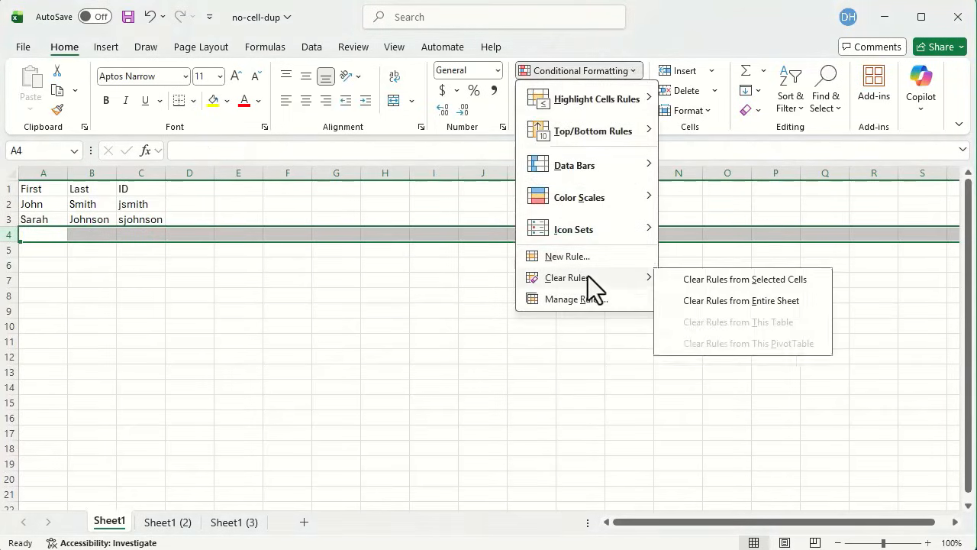
left_click(734, 300)
left_click(284, 298)
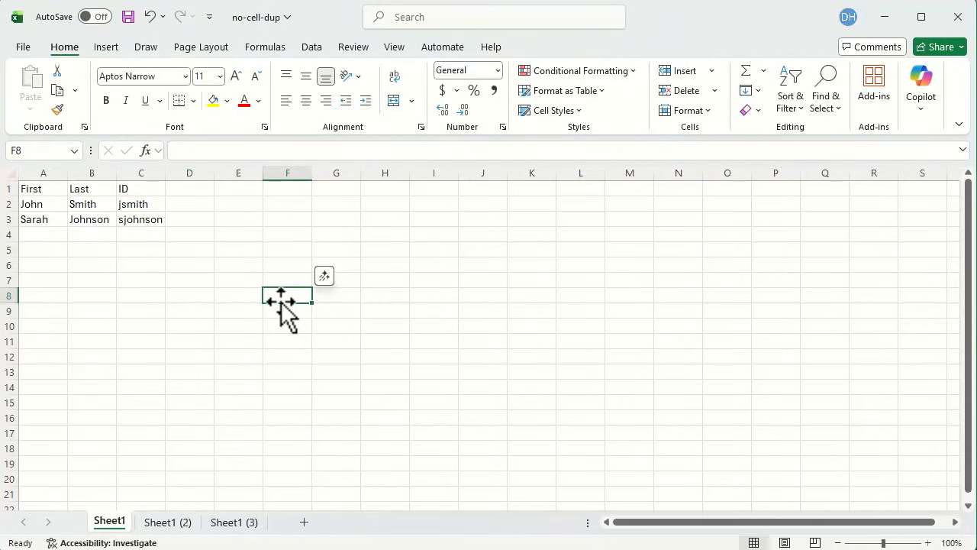
Start a data validation rule for the ID cells C2:C5 with Custom as the allowed criterion.
left_click(141, 200)
left_click_drag(141, 200, 123, 244)
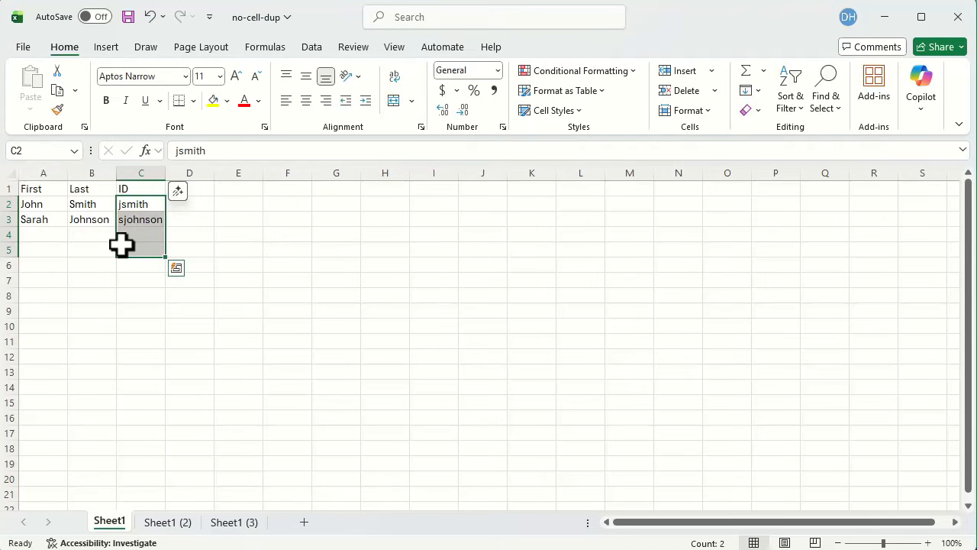
left_click(310, 47)
left_click(708, 110)
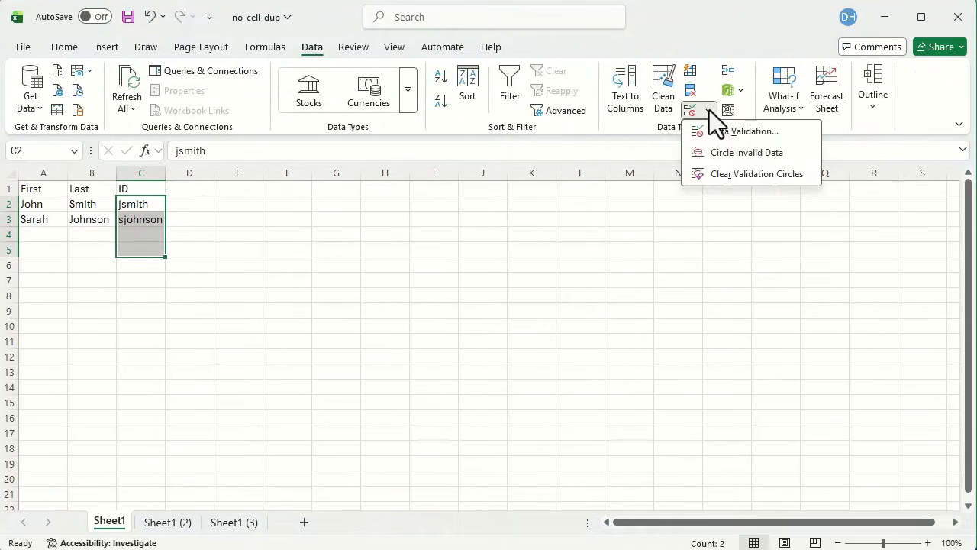
left_click(723, 135)
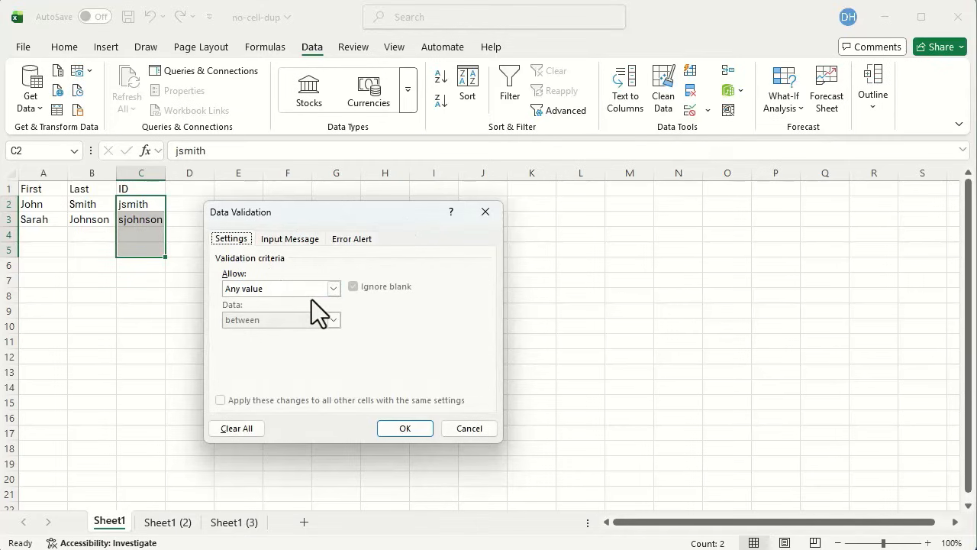
left_click(338, 290)
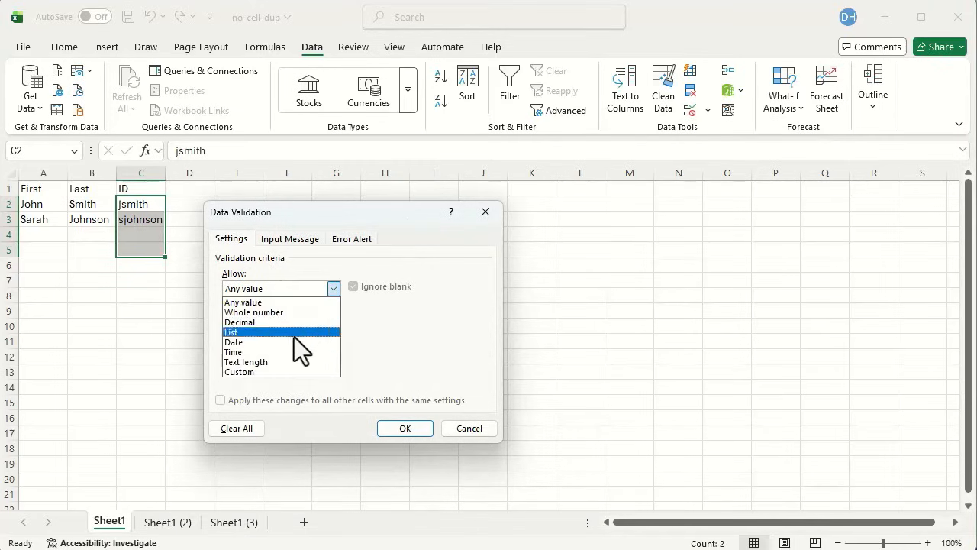
left_click(282, 377)
Enter the validation formula =countif($C$2:$C$5,c2)<=1 with an absolute range and apply the rule.
left_click(257, 350)
type("=")
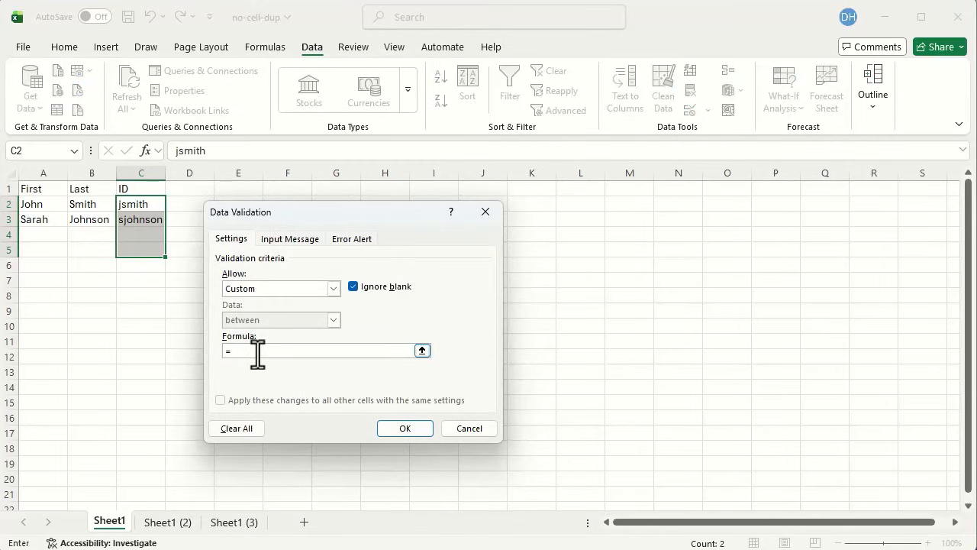
type("countif(")
left_click_drag(146, 204, 141, 244)
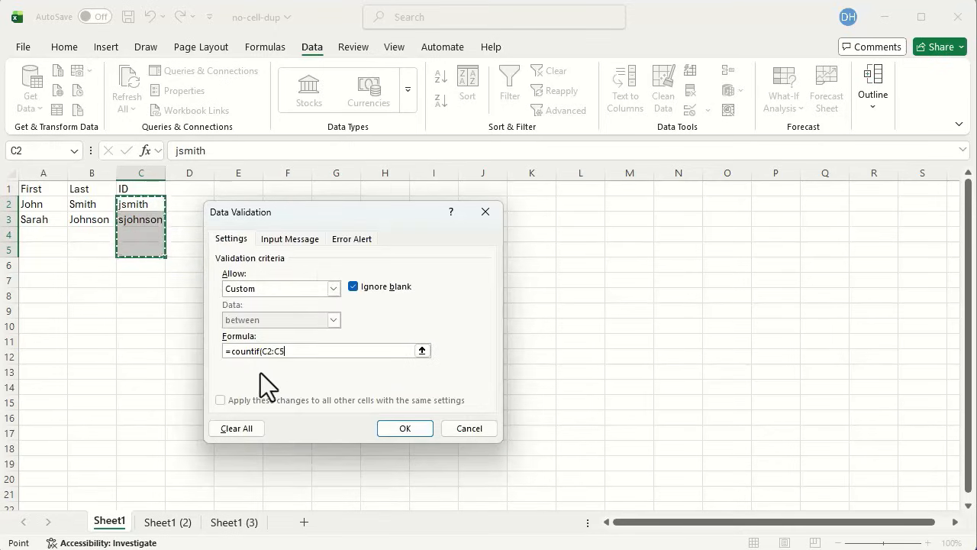
left_click_drag(261, 352, 284, 352)
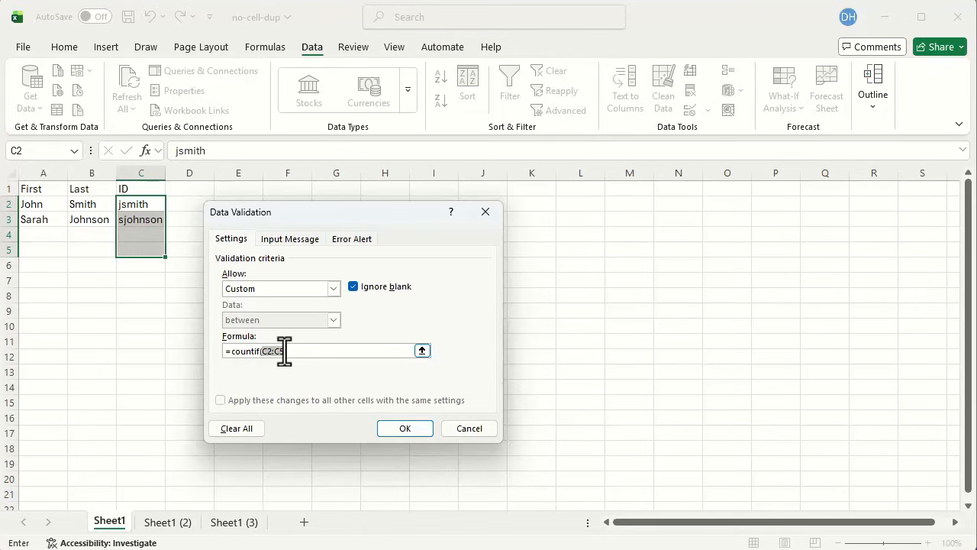
key("F4")
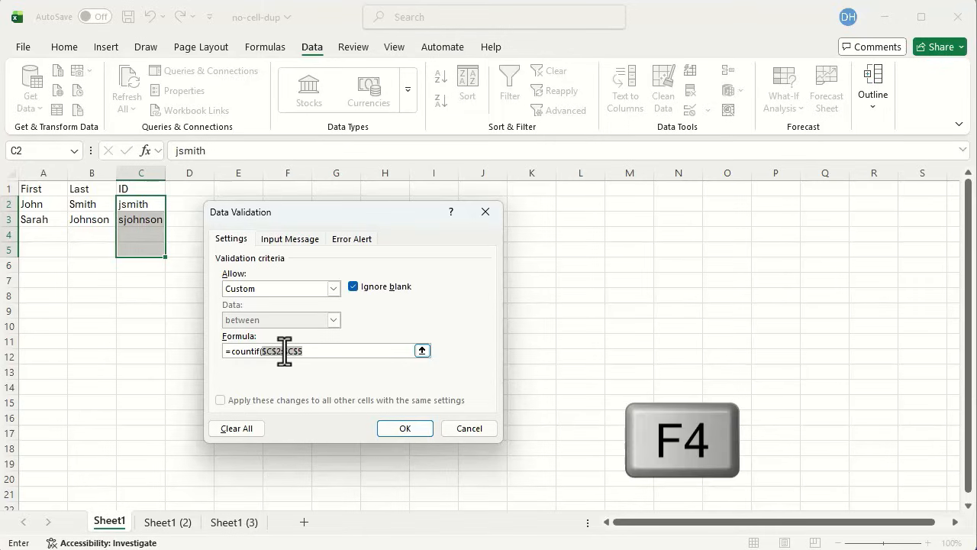
left_click(322, 350)
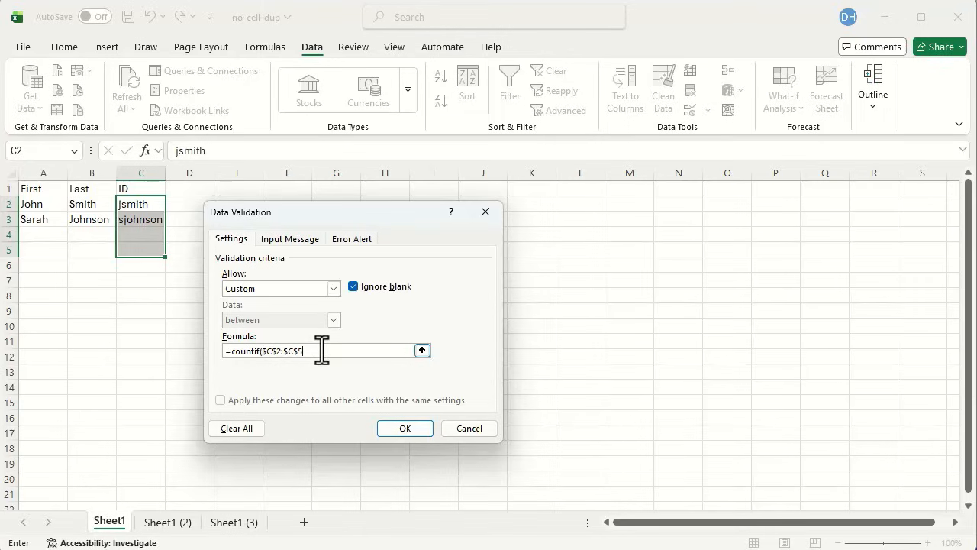
type(",")
type("c2")
type(")<=1")
left_click(393, 428)
Enter a new person's first and last name in A4 and B4, and try the ID from C2 in C4.
left_click(44, 232)
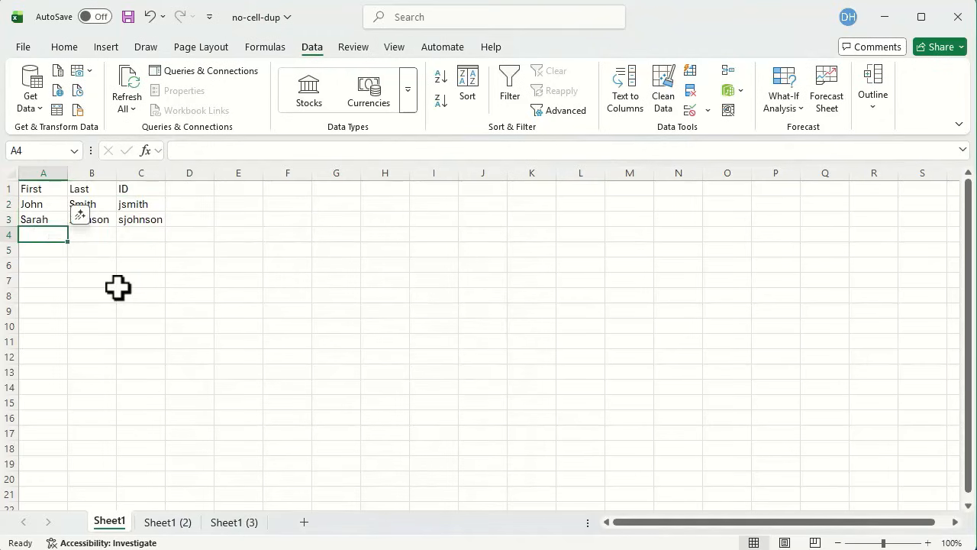
type("Joe")
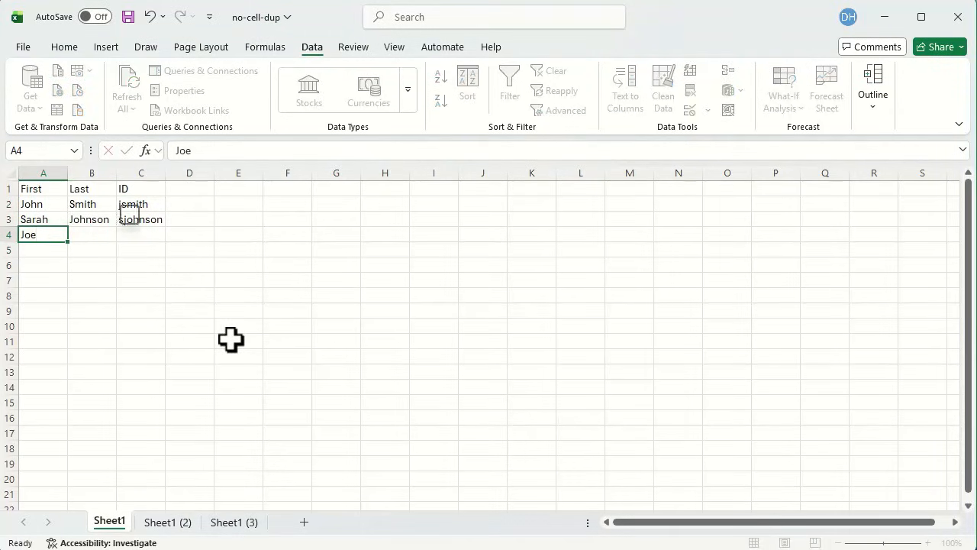
key("Tab")
type("Smith")
key("Tab")
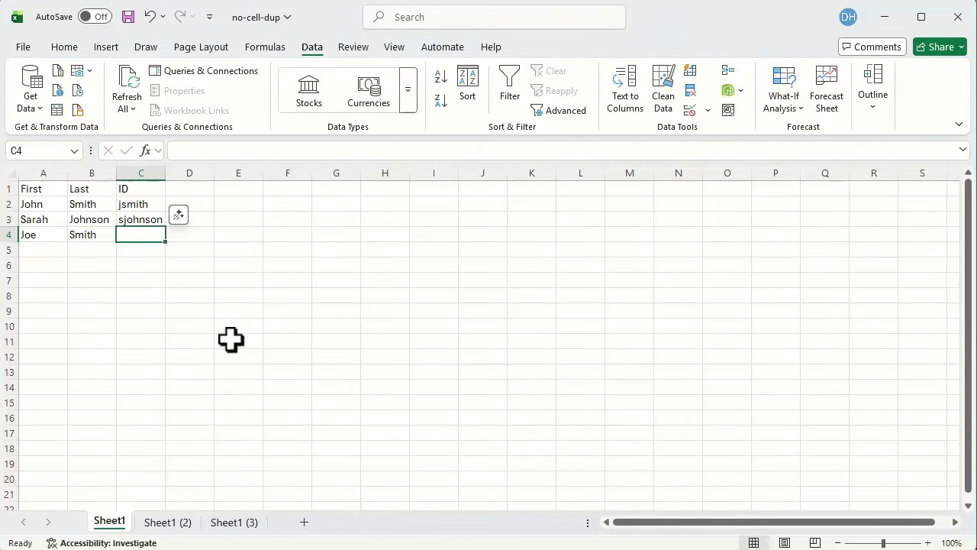
type("jsmith")
key("Return")
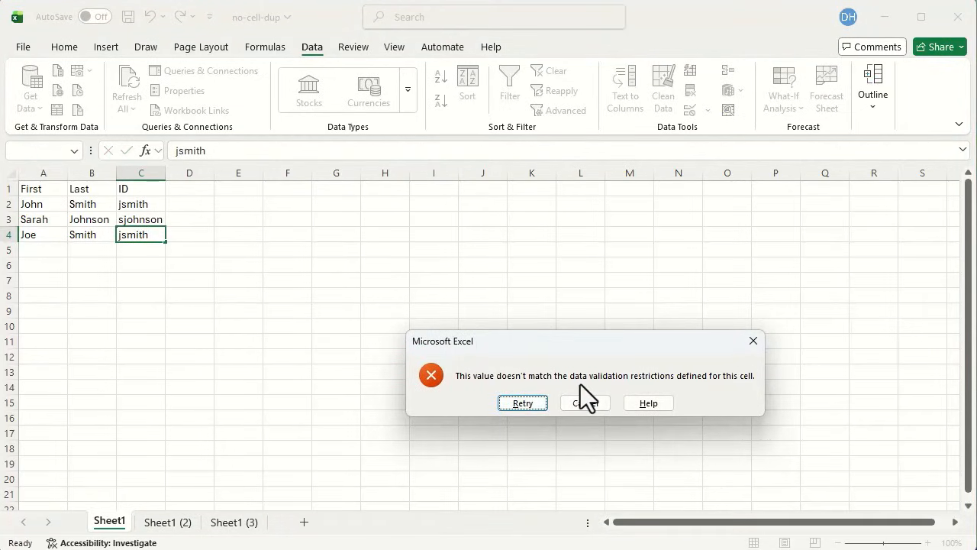
Retry the entry in C4, making the ID unique by inserting an "o" after its first letter.
left_click(526, 403)
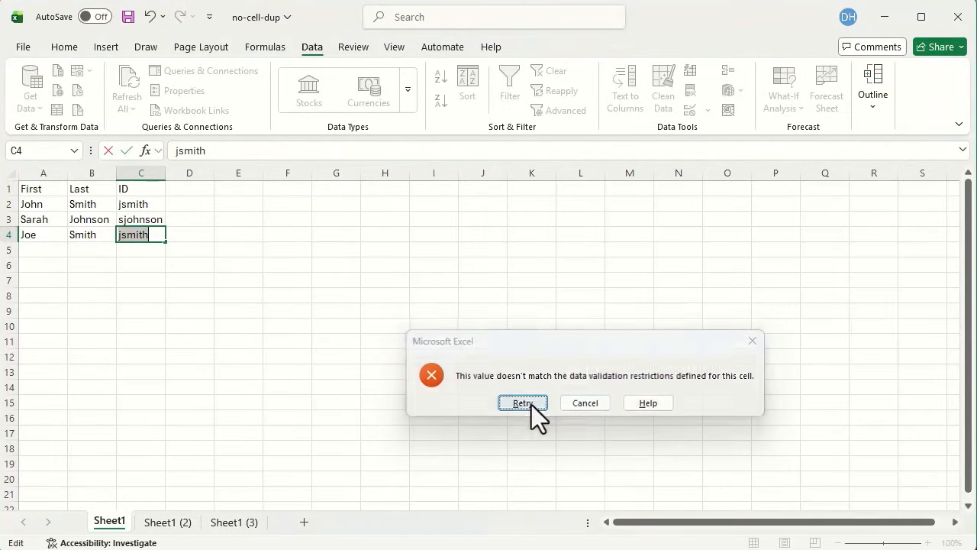
left_click(179, 150)
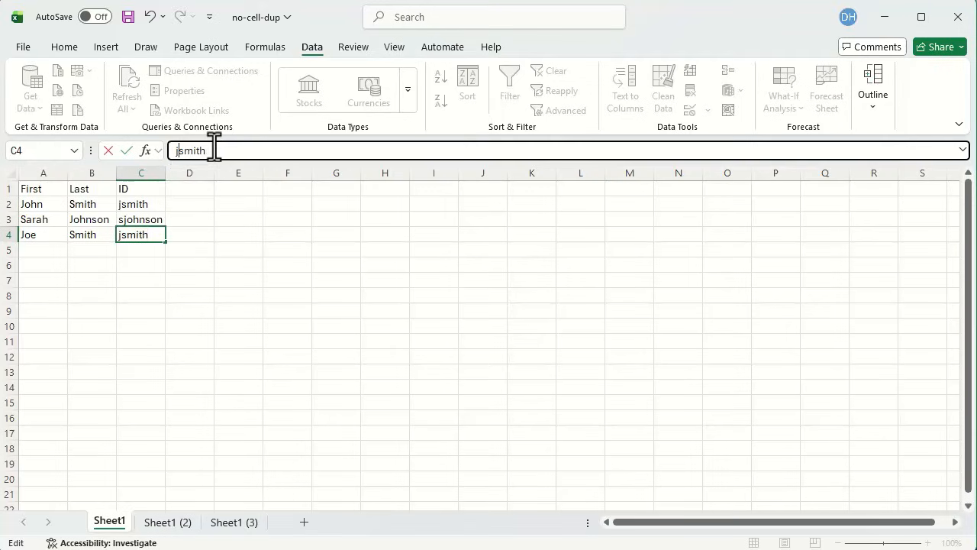
type("o")
key("Return")
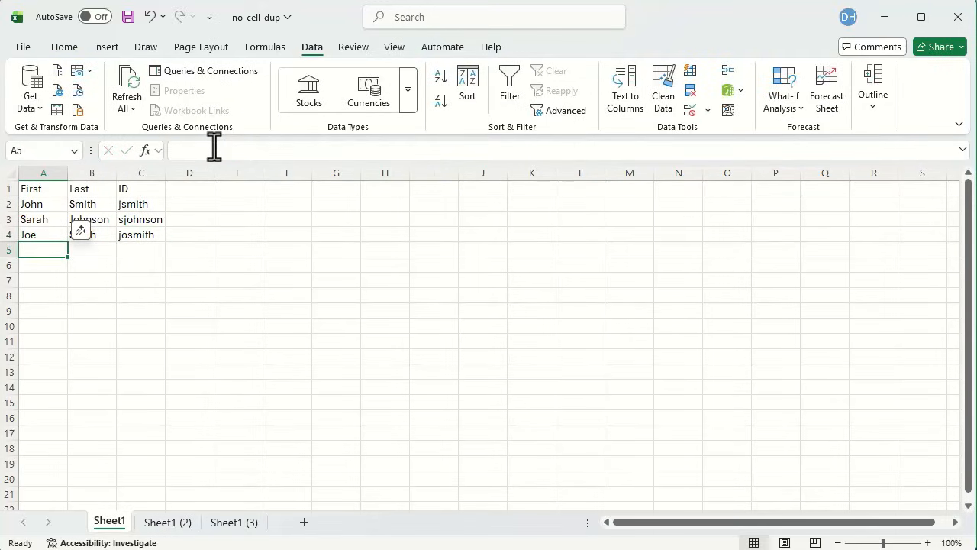
Enter another person's first and last name in A5 and B5, and try the ID from C2 in C5.
type("Jane")
key("Tab")
type("Smith")
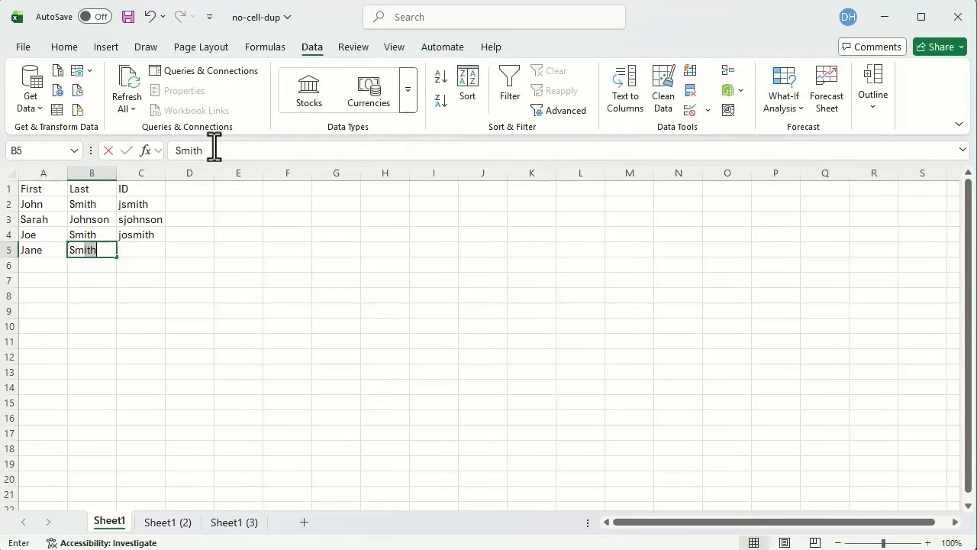
key("Tab")
type("j")
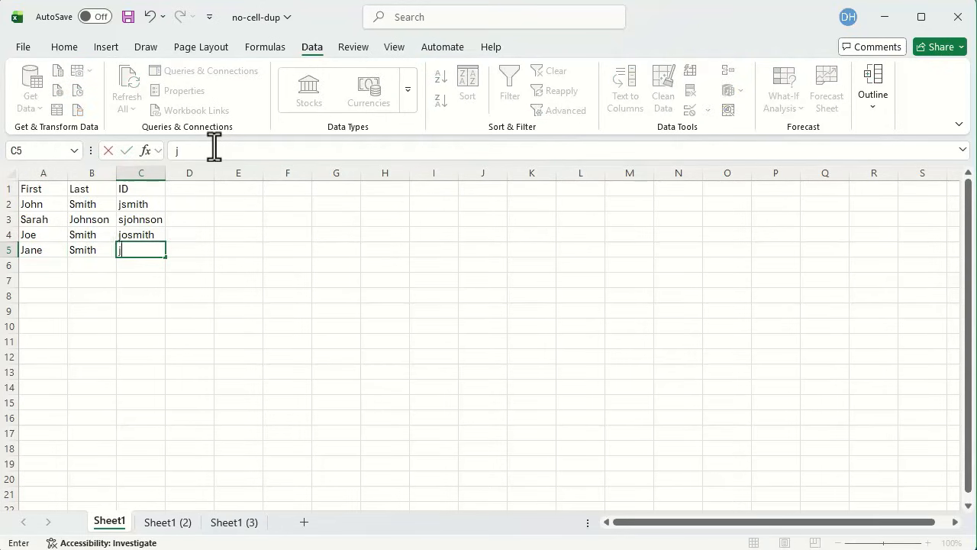
type("smith")
key("Return")
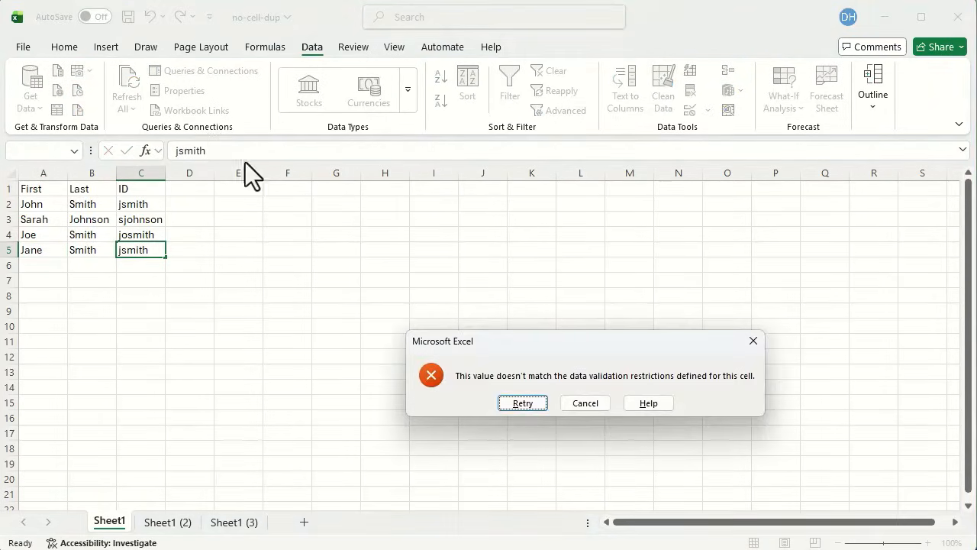
Retry the entry in C5, making the ID unique by inserting an "a" after its first letter.
left_click(534, 404)
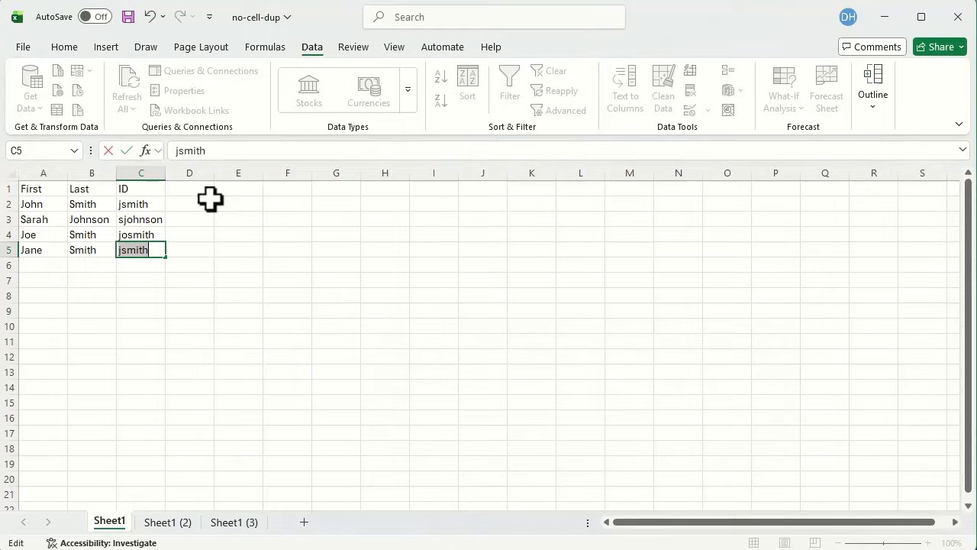
left_click(195, 150)
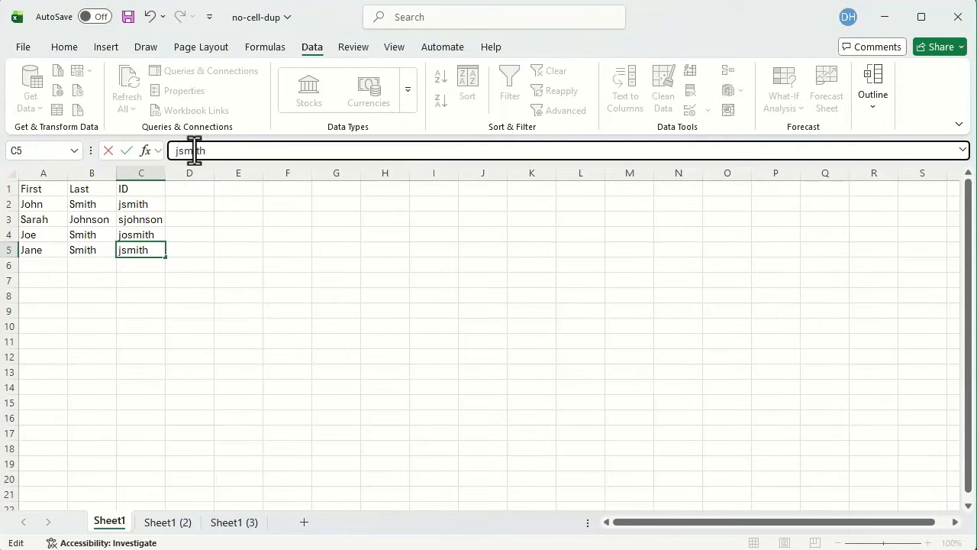
type("a")
key("Return")
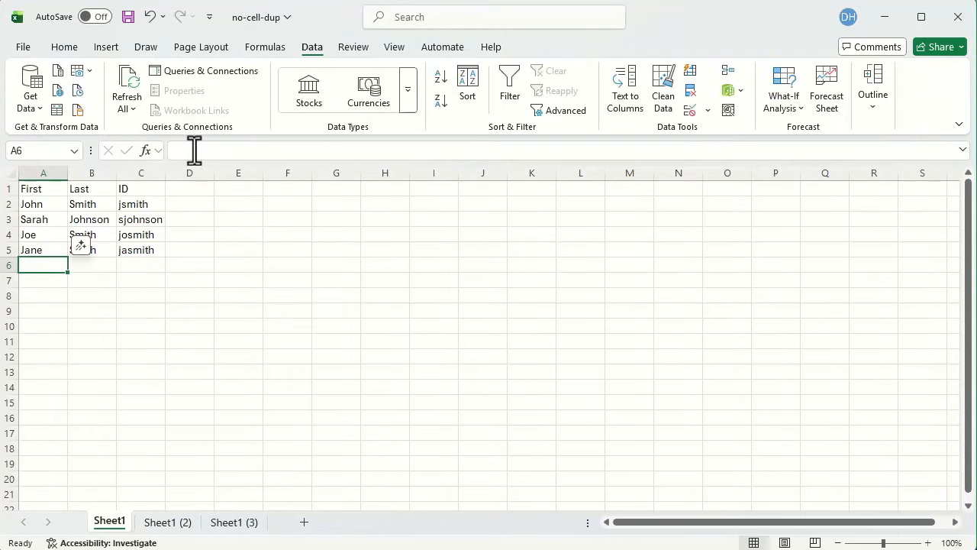
Add a person's first and last name in row 6, with the same ID as C5 in C6.
type("Jack")
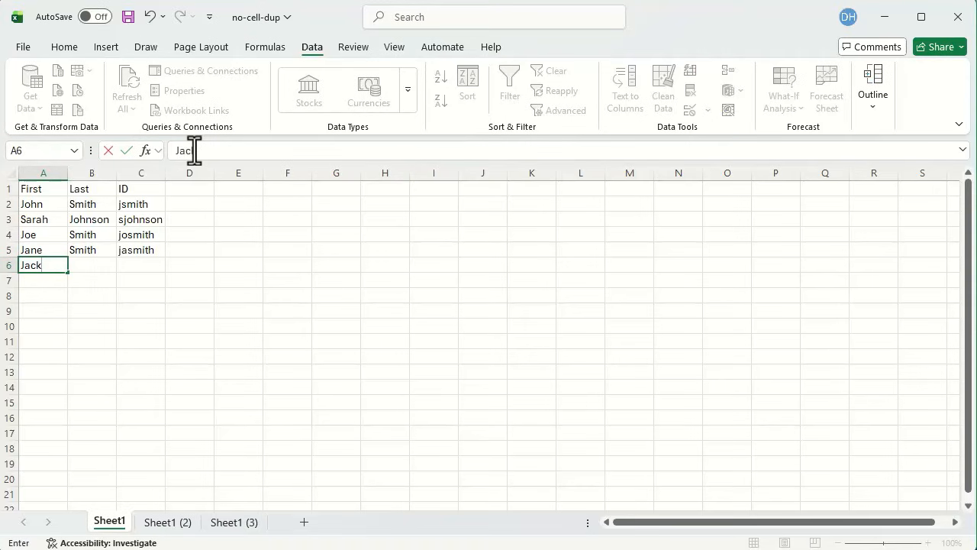
key("Tab")
type("Smith")
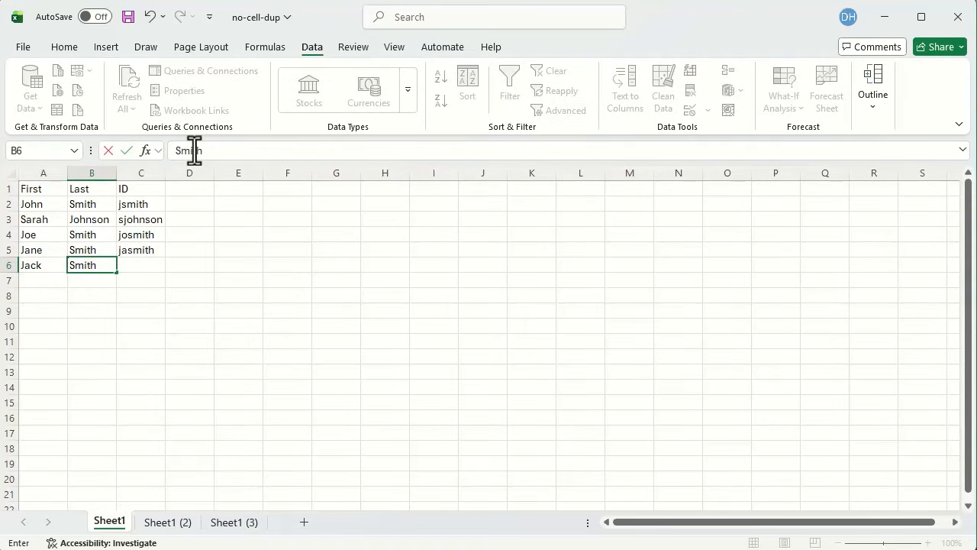
key("Tab")
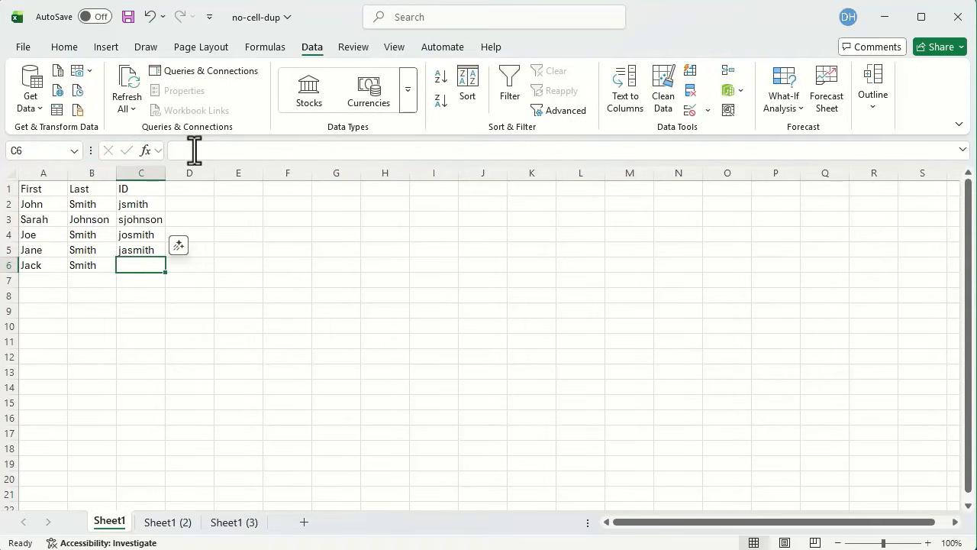
type("jasmith")
key("Tab")
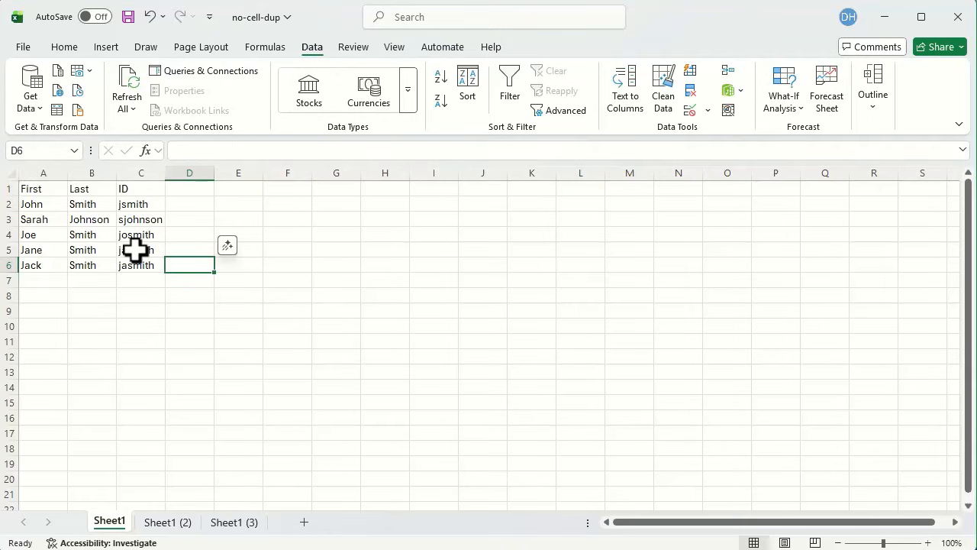
On Sheet1 (2), convert the range A1:C3 into a table with headers.
left_click(164, 524)
left_click(120, 209)
left_click(77, 204)
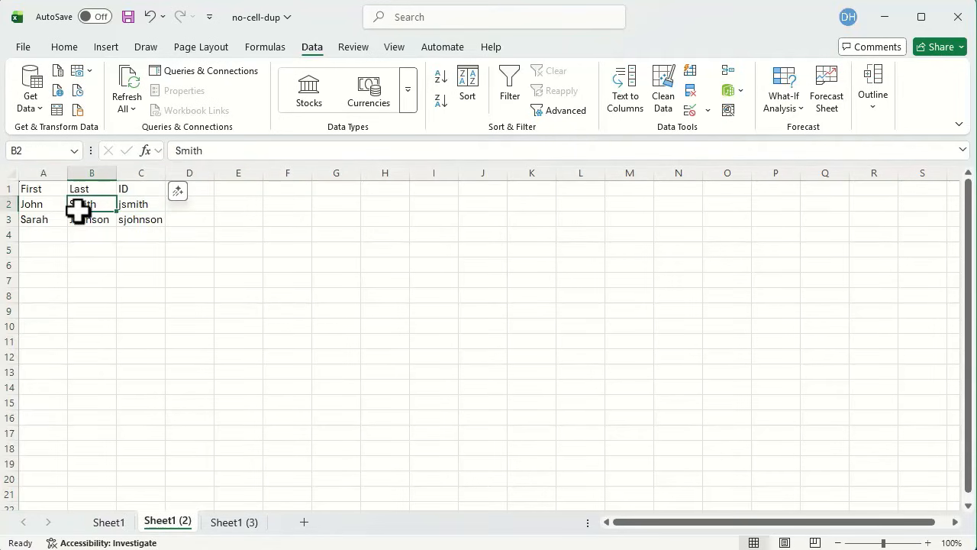
left_click(103, 52)
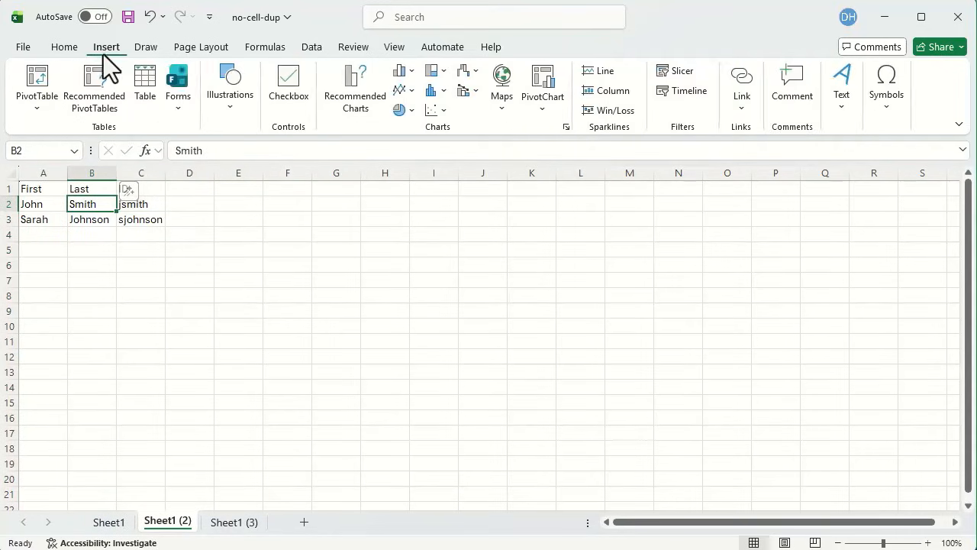
left_click(142, 80)
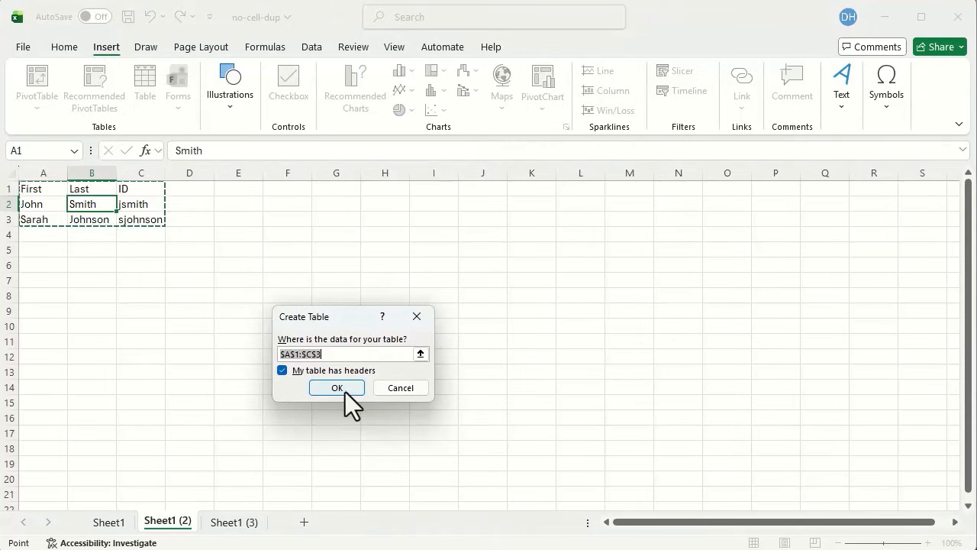
left_click(343, 389)
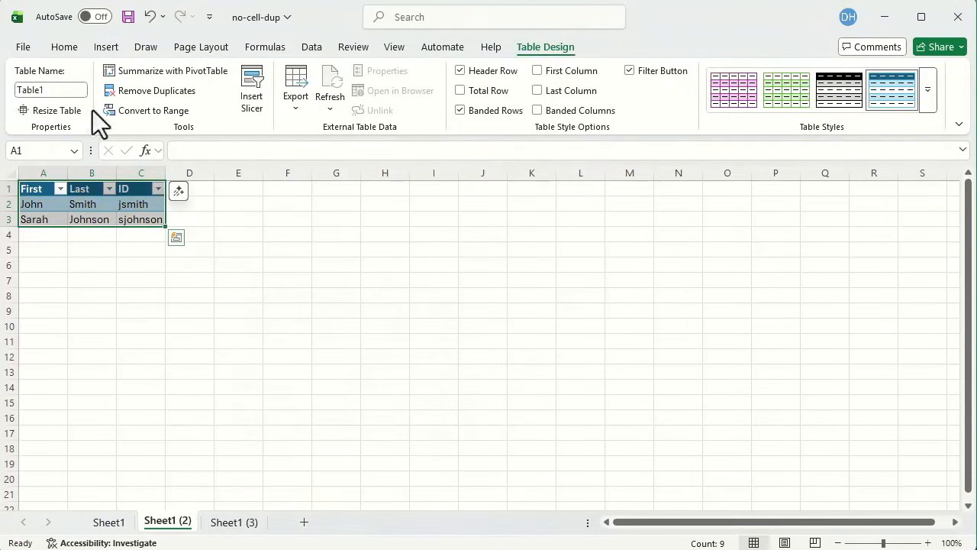
Name the table's ID cells C2:C3 "id".
left_click(124, 202)
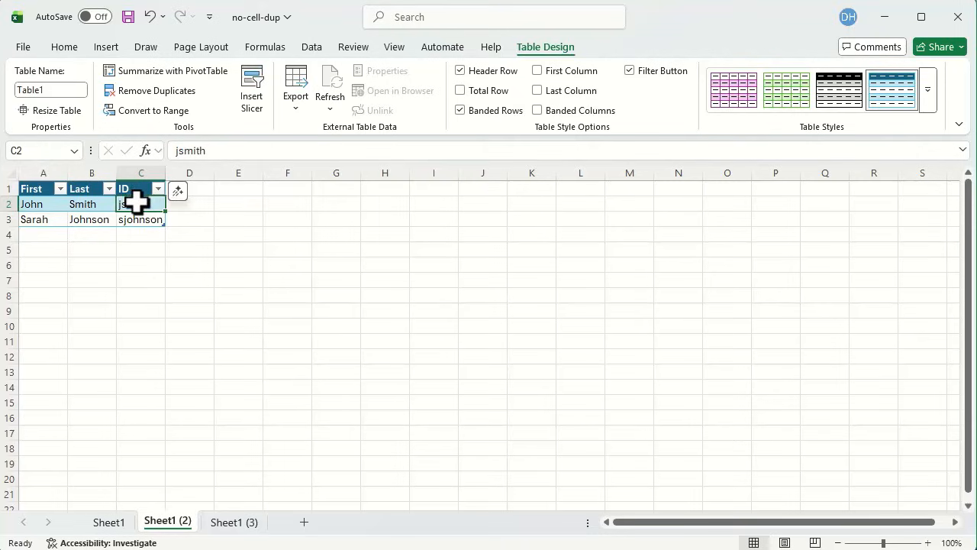
left_click_drag(138, 202, 139, 216)
left_click(37, 150)
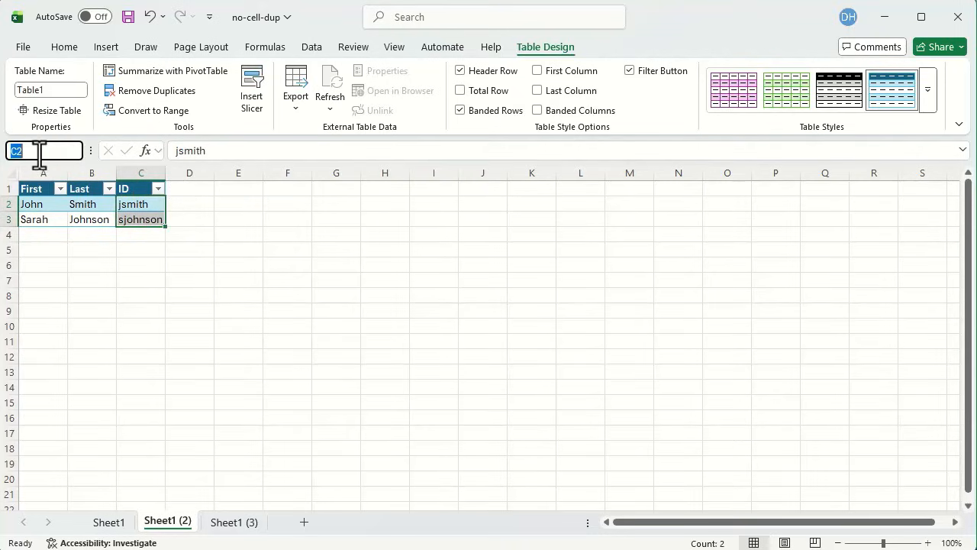
type("id")
key("Return")
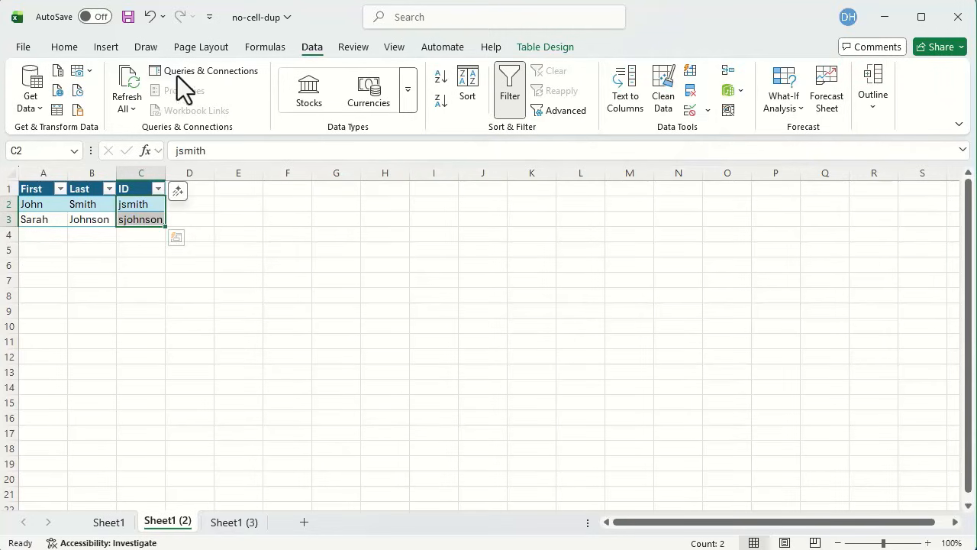
Apply custom data validation to C2:C3 with the formula =countif(id,c2)<=1.
left_click(699, 110)
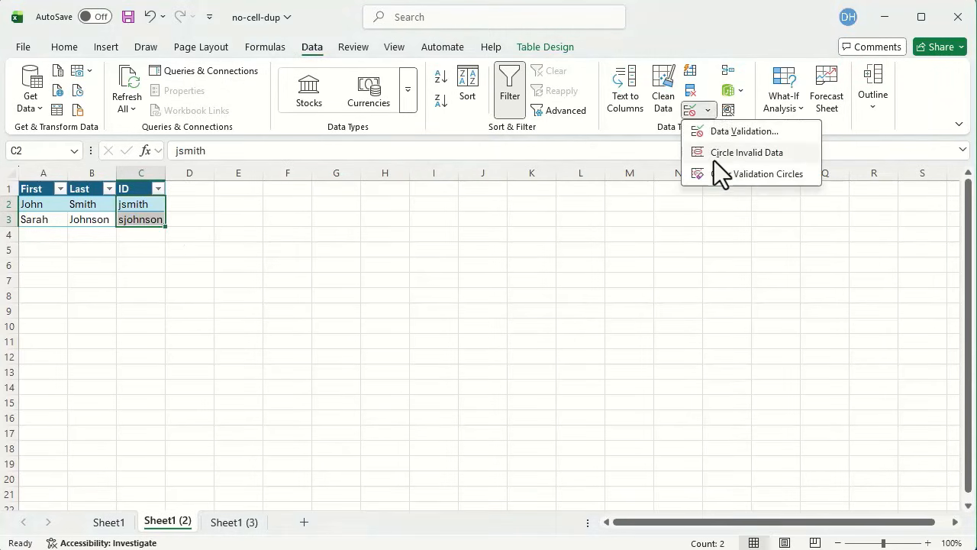
left_click(733, 132)
left_click(333, 289)
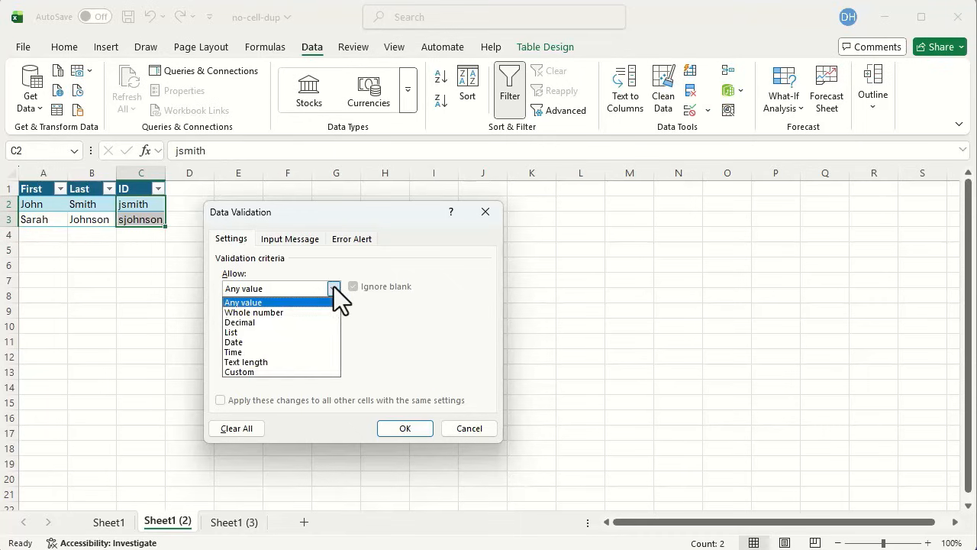
left_click(265, 371)
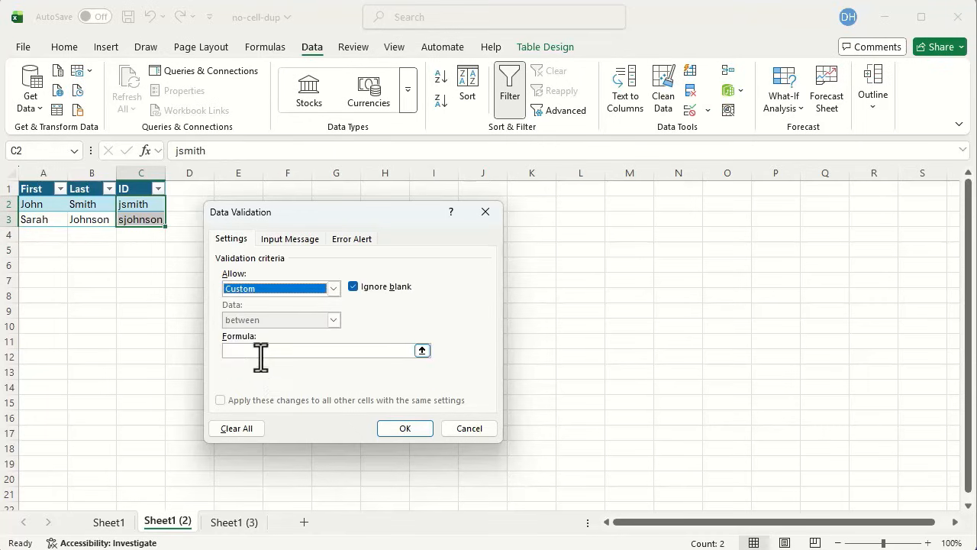
left_click(262, 351)
type("=coun")
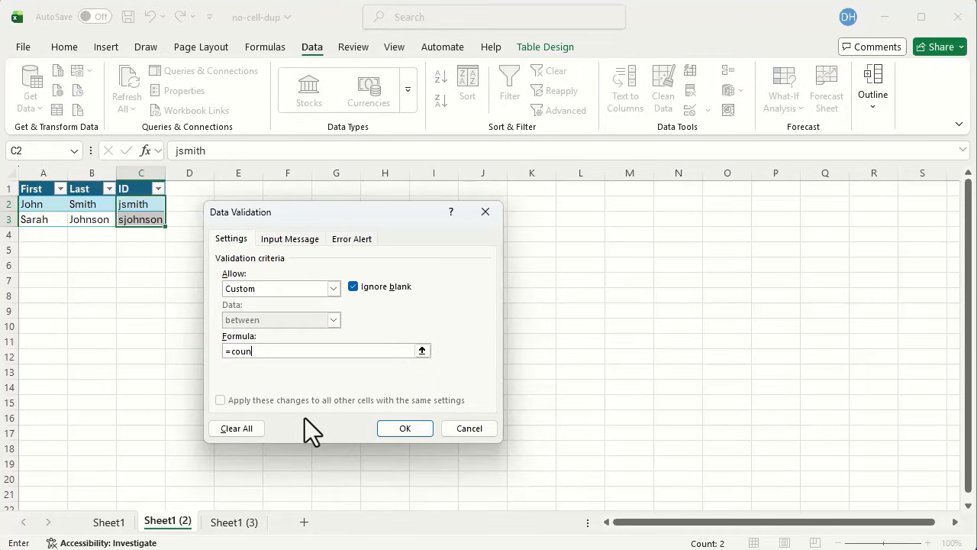
type("tif(id,c2)<=1")
left_click(397, 432)
Add a table row 4 with another person's first and last name, and try the ID from C2 in C4.
left_click(146, 219)
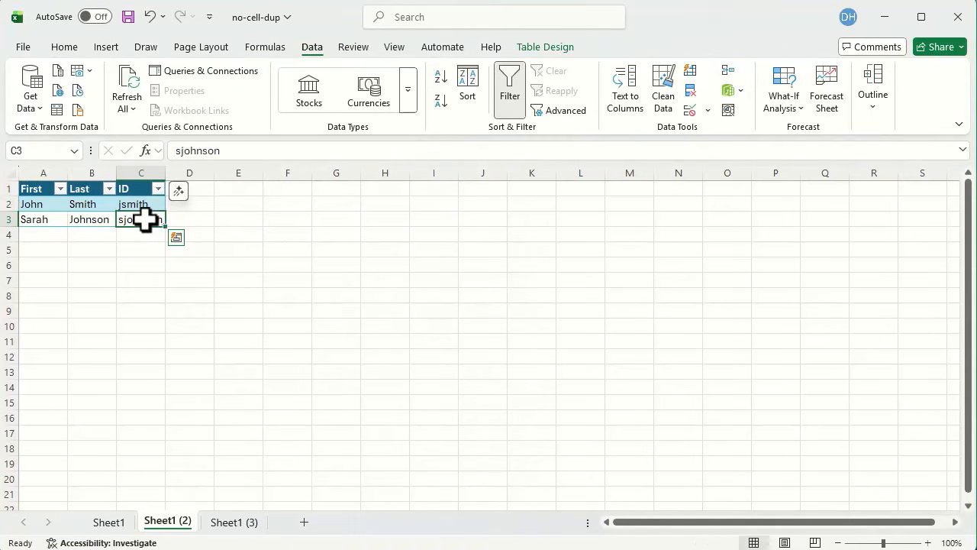
key("Tab")
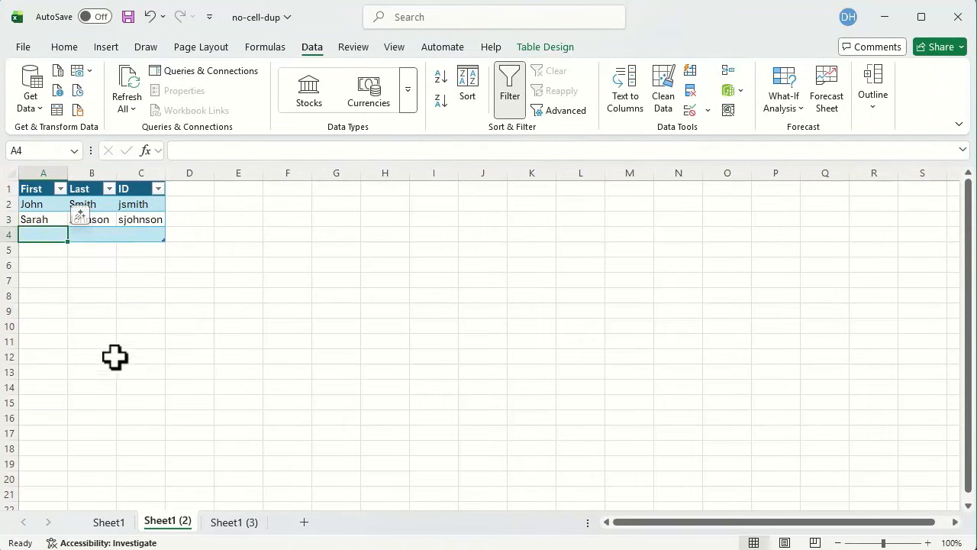
type("Joew")
key("BackSpace")
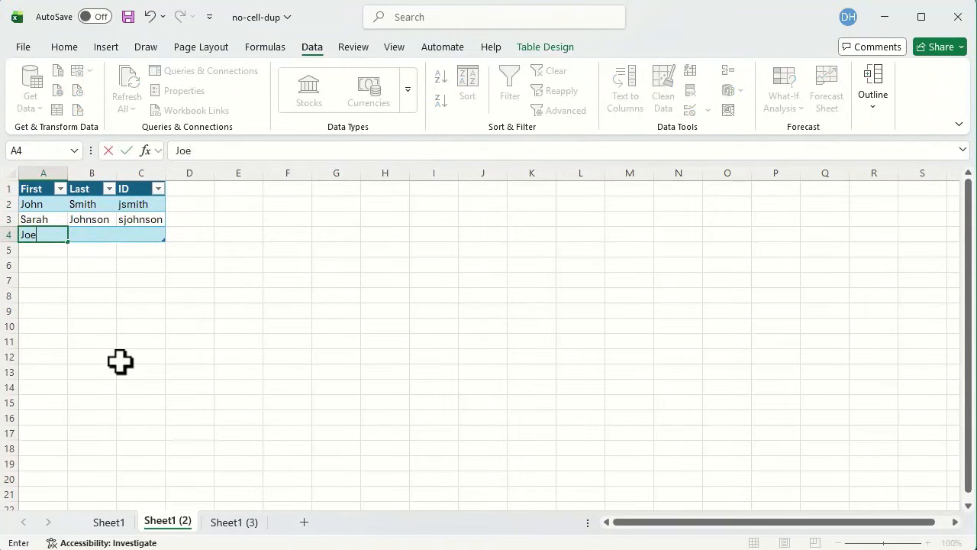
key("Tab")
type("Smith")
key("Tab")
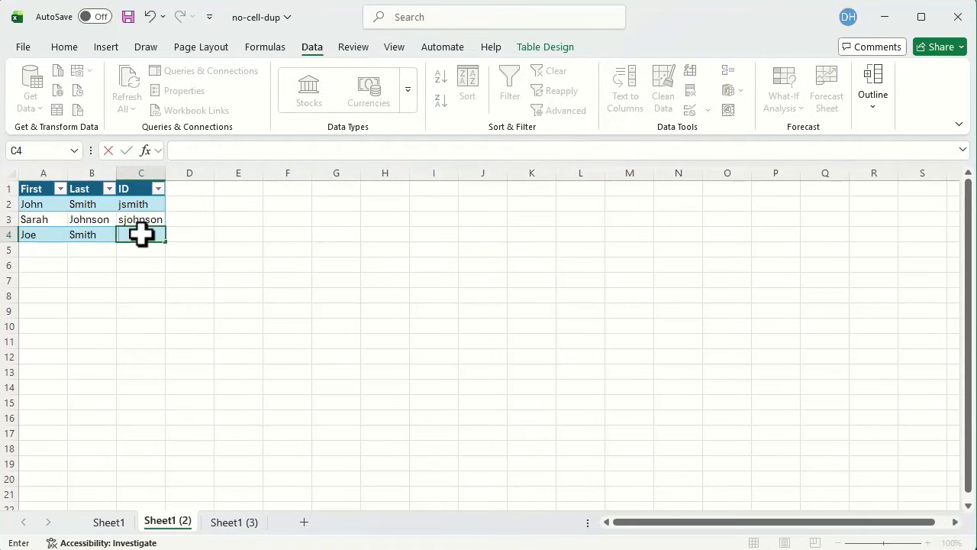
type("jsmith")
key("Return")
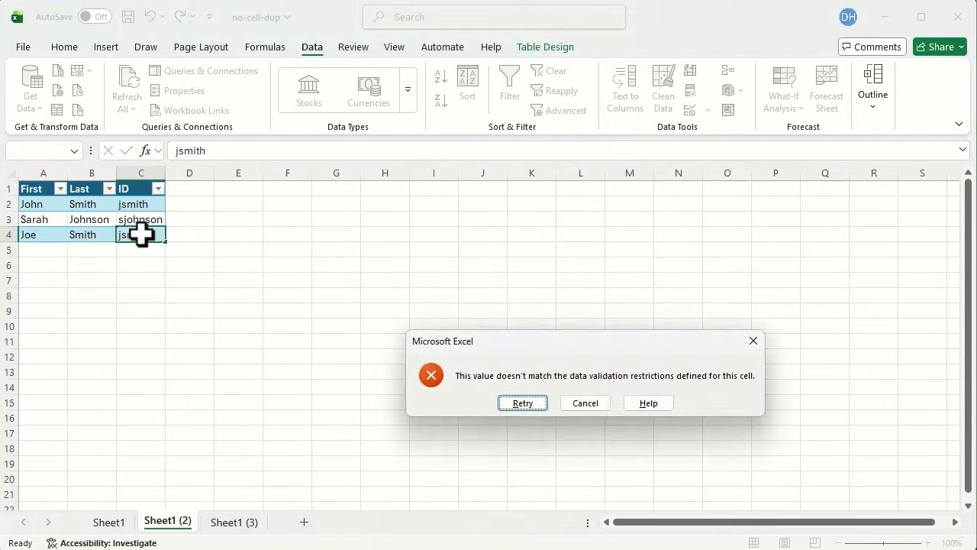
Retry the entry in C4, making the ID unique by inserting an "o" after its first letter.
left_click(522, 403)
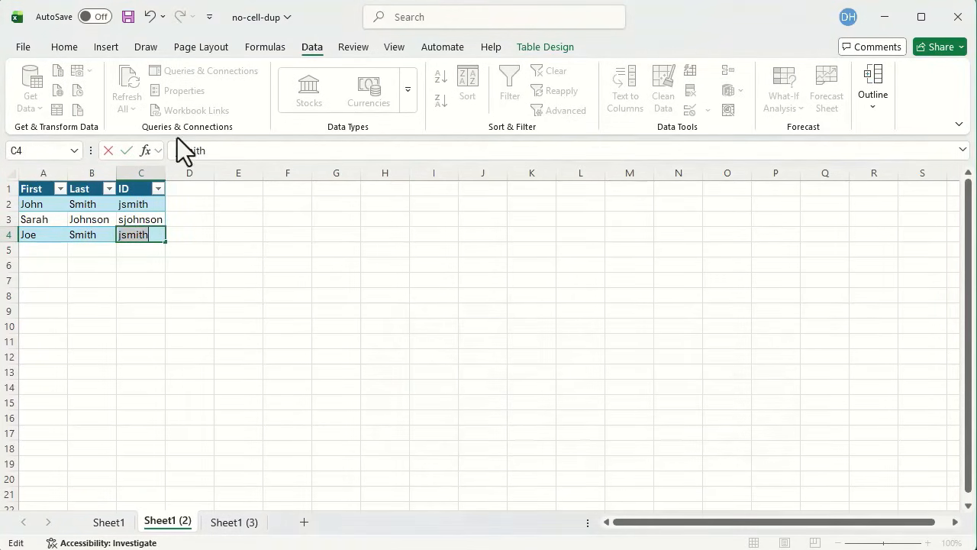
left_click(180, 150)
type("o")
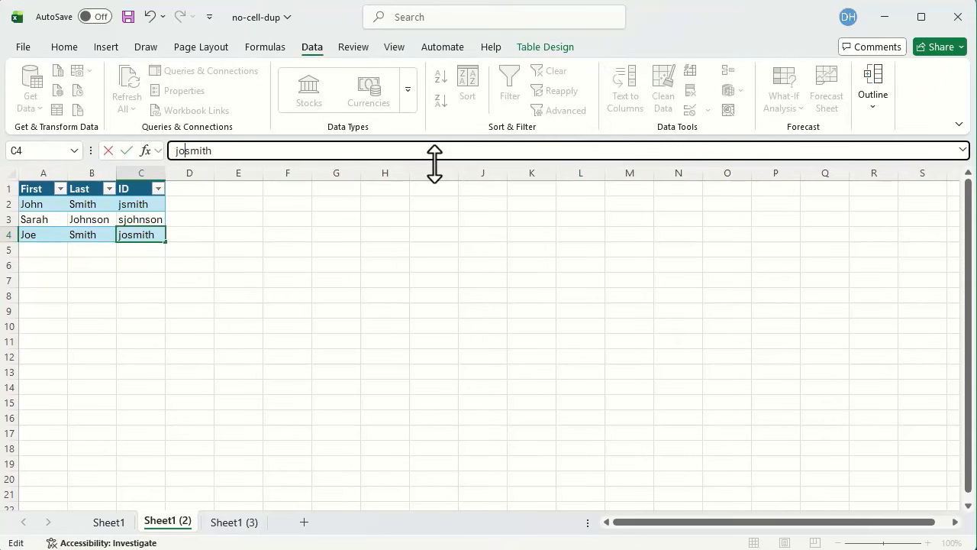
key("Return")
Enter a person's first and last name in A5 and B5, and try the ID from C2 in C5.
key("Left")
key("Left")
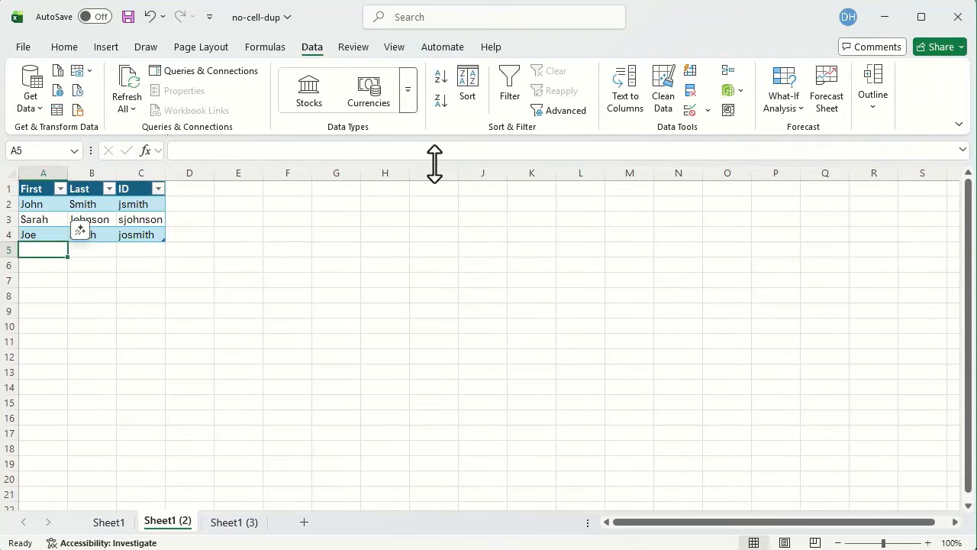
type("Jane")
key("Tab")
type("Smith")
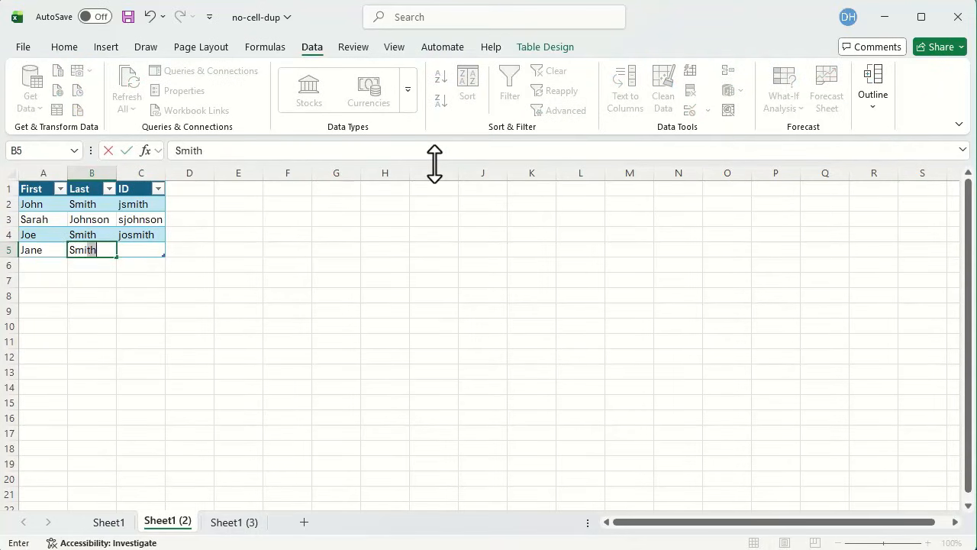
key("Tab")
type("jsmith")
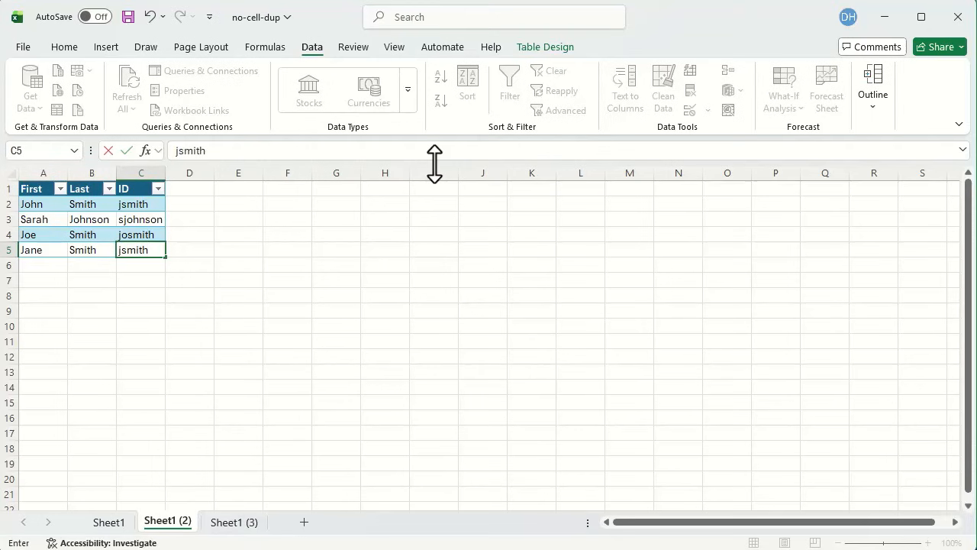
key("Return")
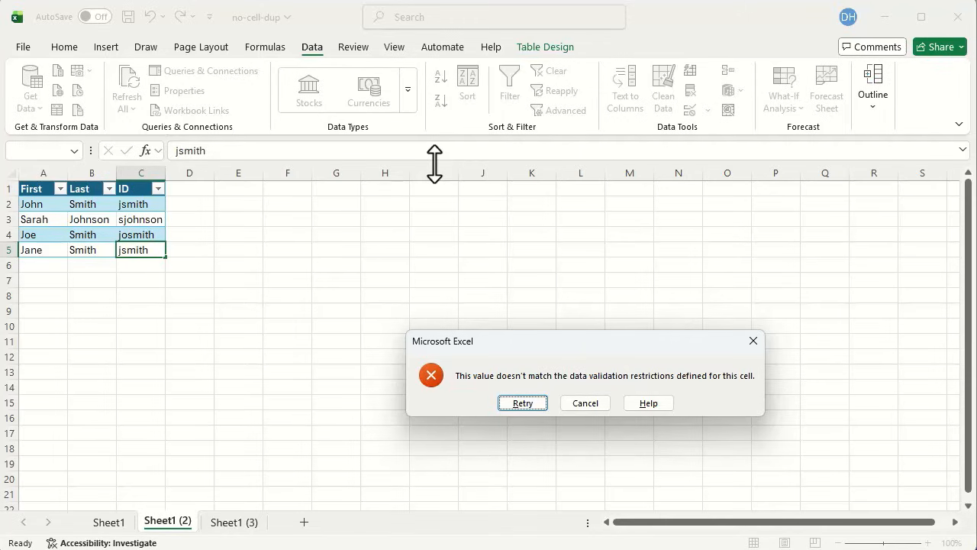
Retry the entry in C5, making the ID unique by inserting an "a" after its first letter.
key("Return")
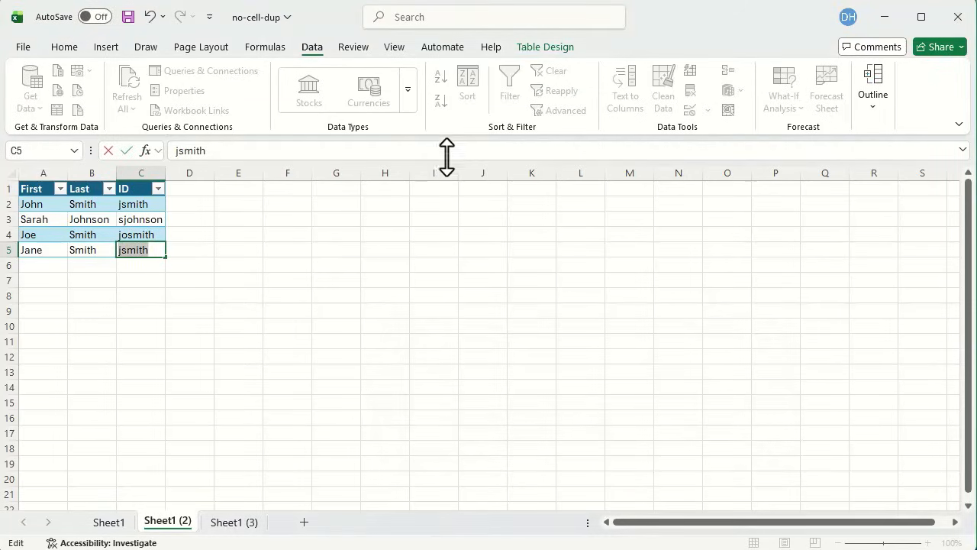
left_click(180, 150)
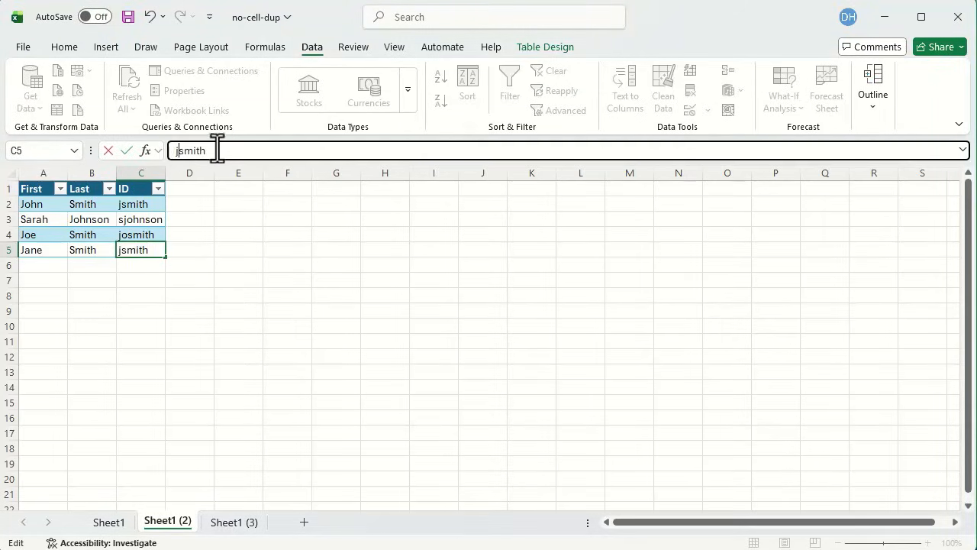
type("a")
key("Return")
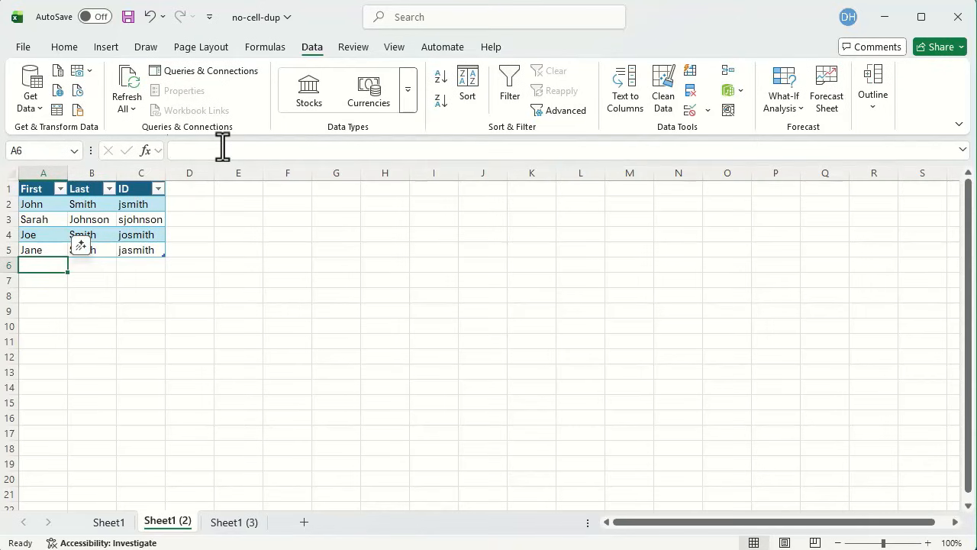
Enter a person's first and last name in A6 and B6, and try the ID from C5 in C6.
type("J")
type("ack")
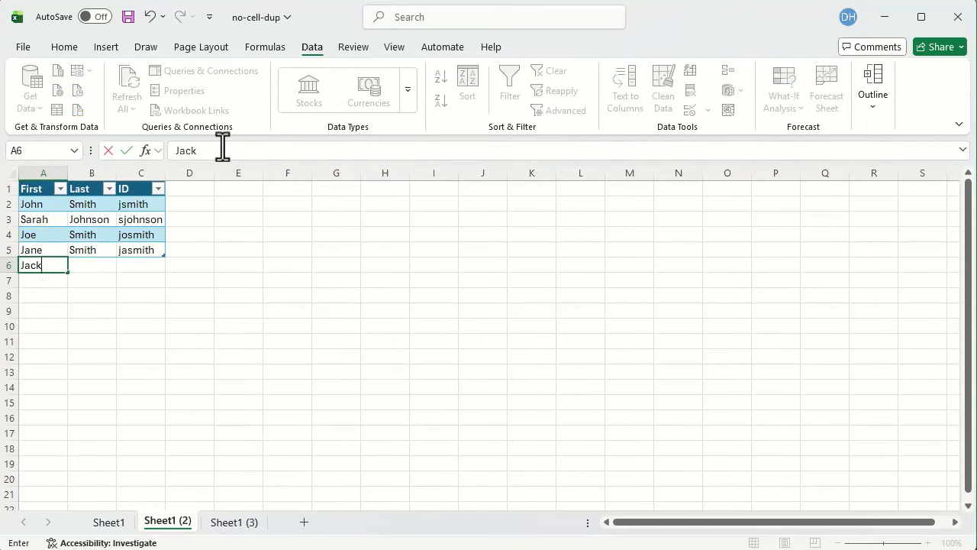
key("Tab")
type("Smith")
key("Tab")
type("ja")
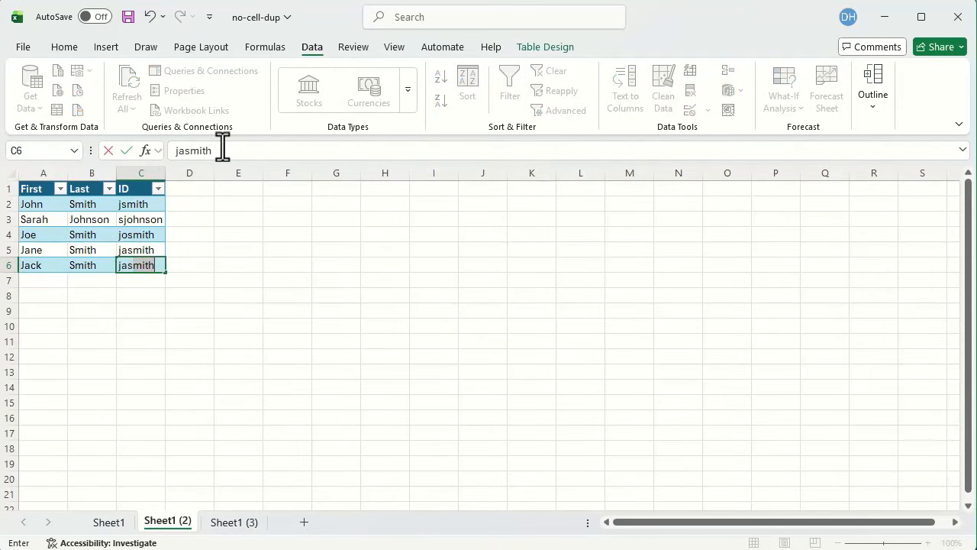
key("Return")
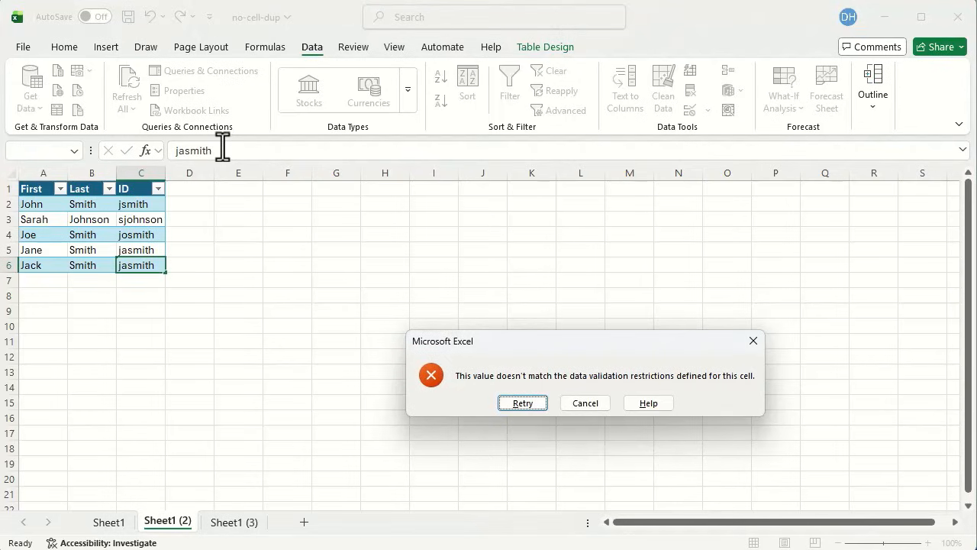
Retry the entry in C6, making the ID unique by inserting a "c" after its second letter.
left_click(511, 405)
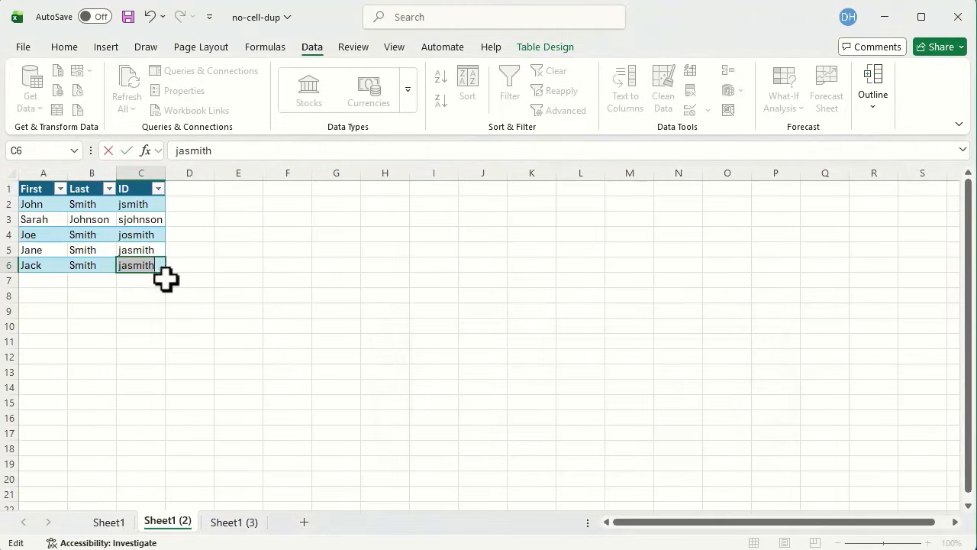
left_click(137, 267)
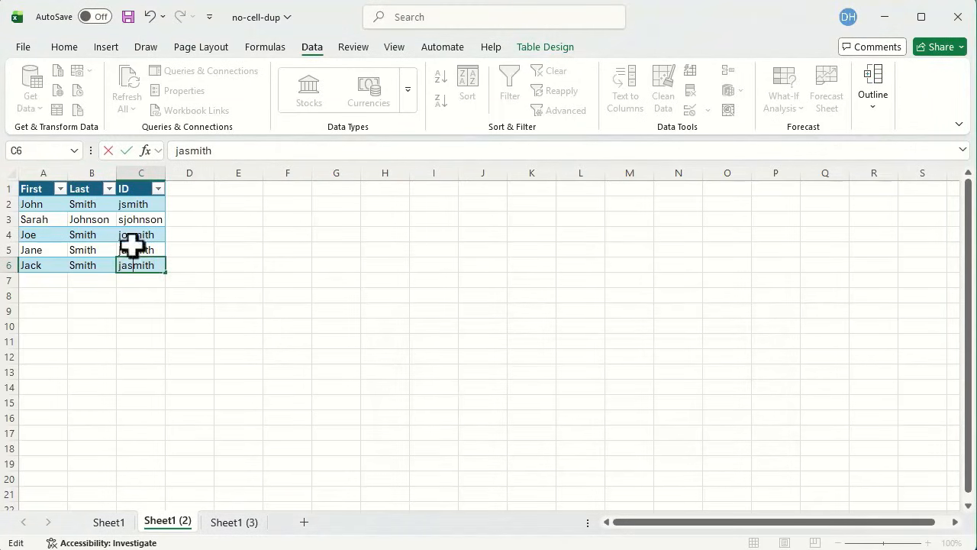
left_click(183, 150)
type("c")
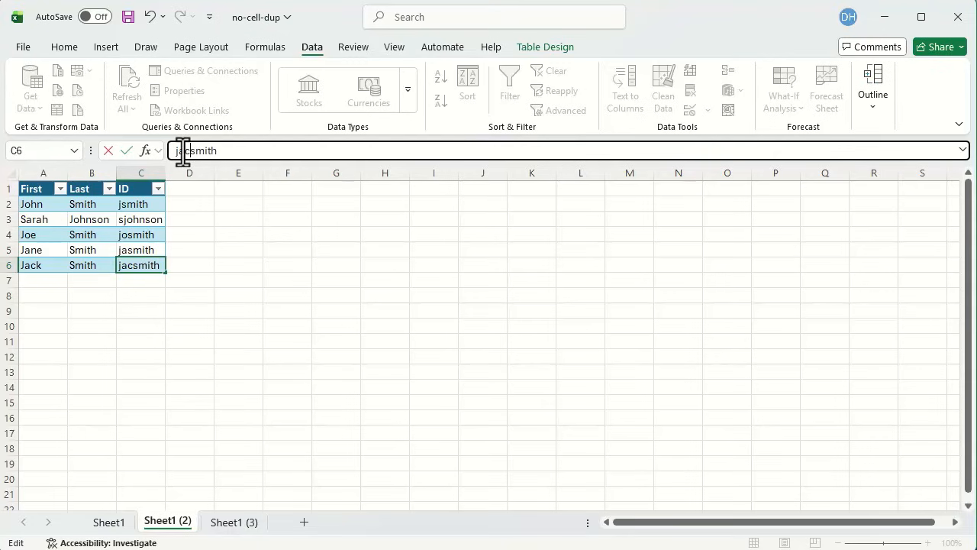
key("Return")
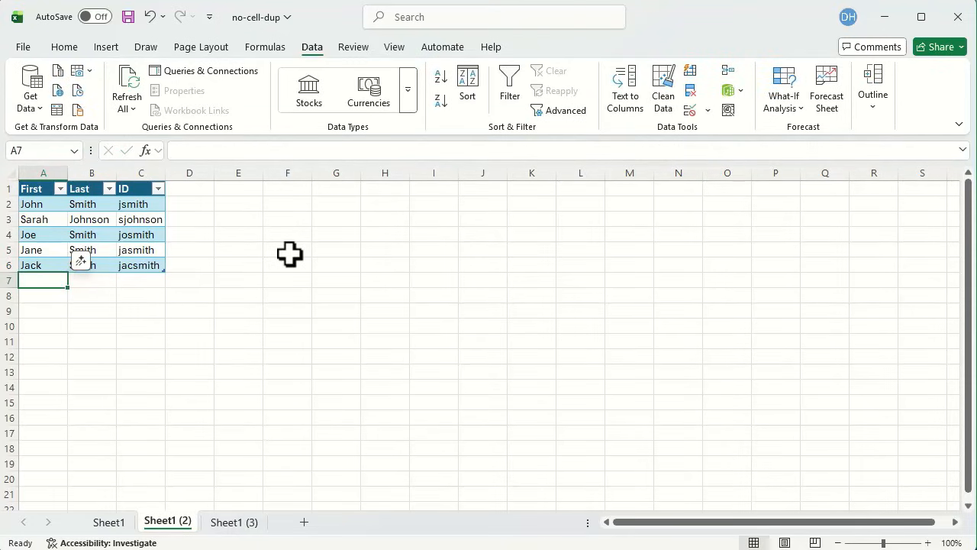
Examine the ID column on Sheet1 for comparison and return to Sheet1 (2).
left_click(115, 524)
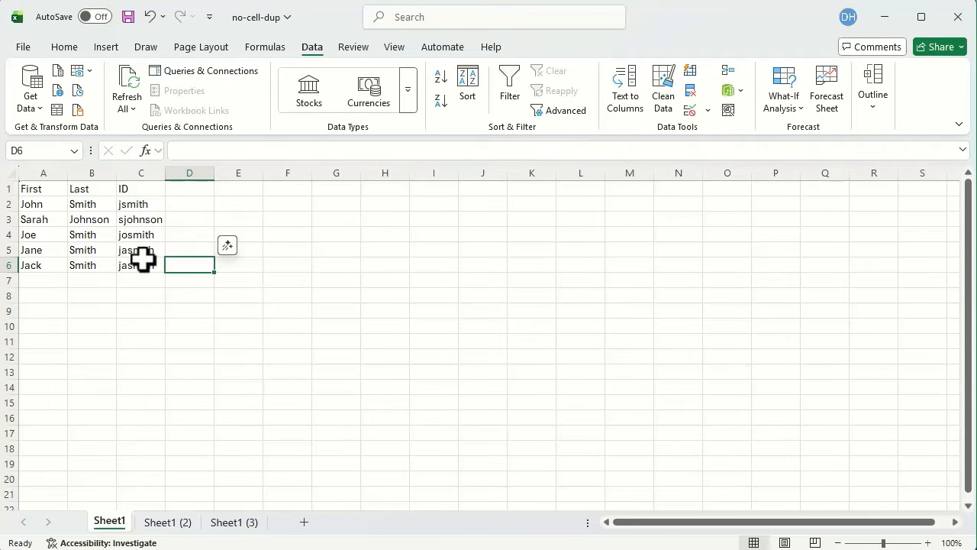
left_click(178, 527)
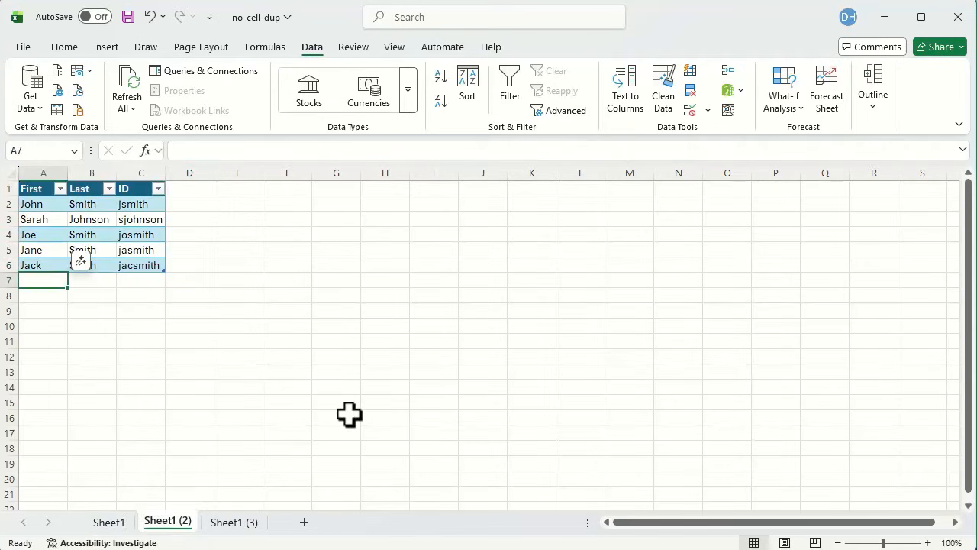